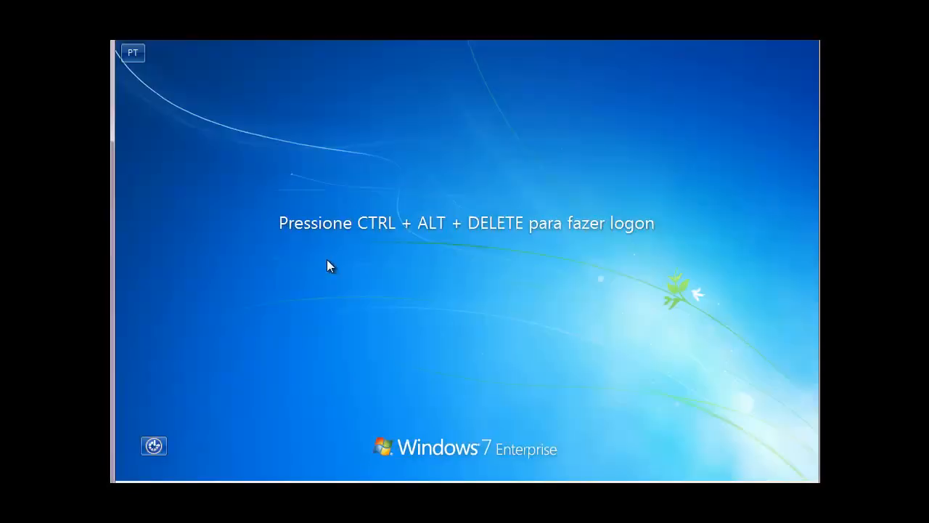
Sign in to the Windows 7 client by entering the account password.
key("ctrl+alt+Delete")
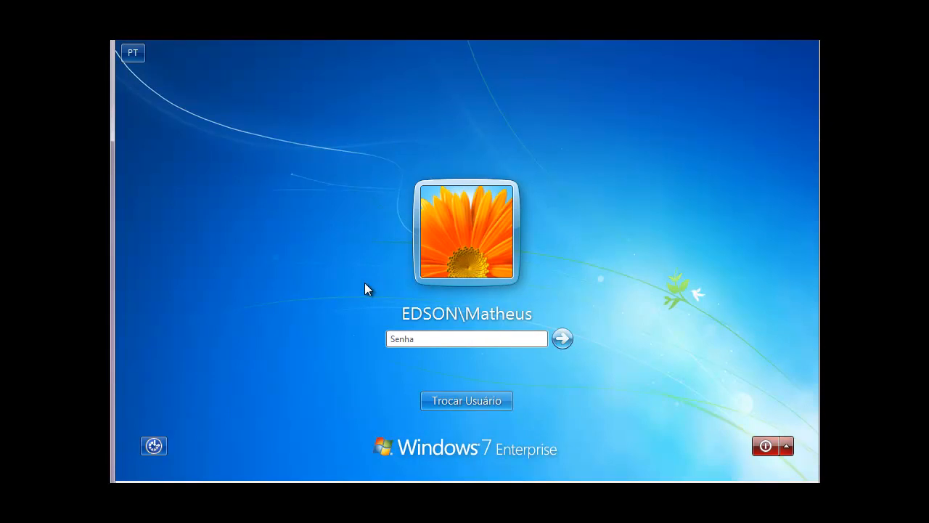
type("••••••")
key("Return")
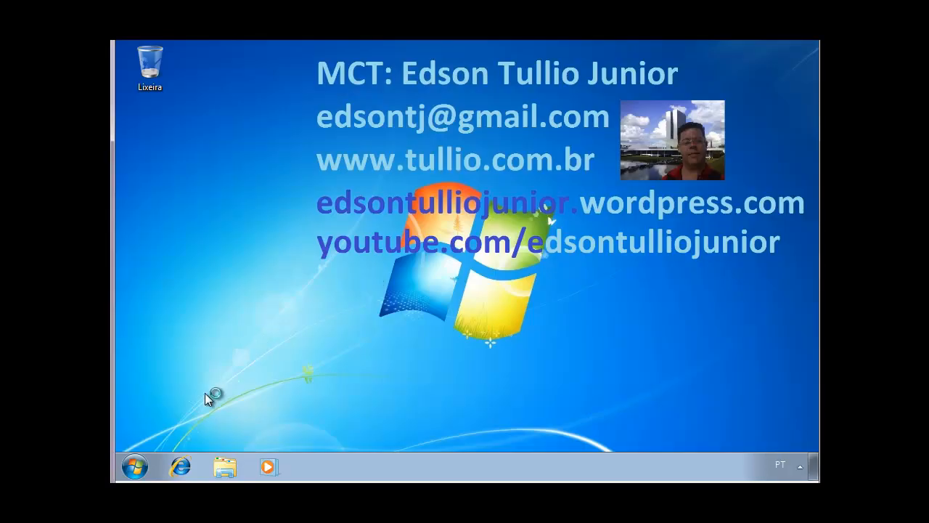
Launch WordPad by searching for wordpad from the Start menu.
left_click(135, 466)
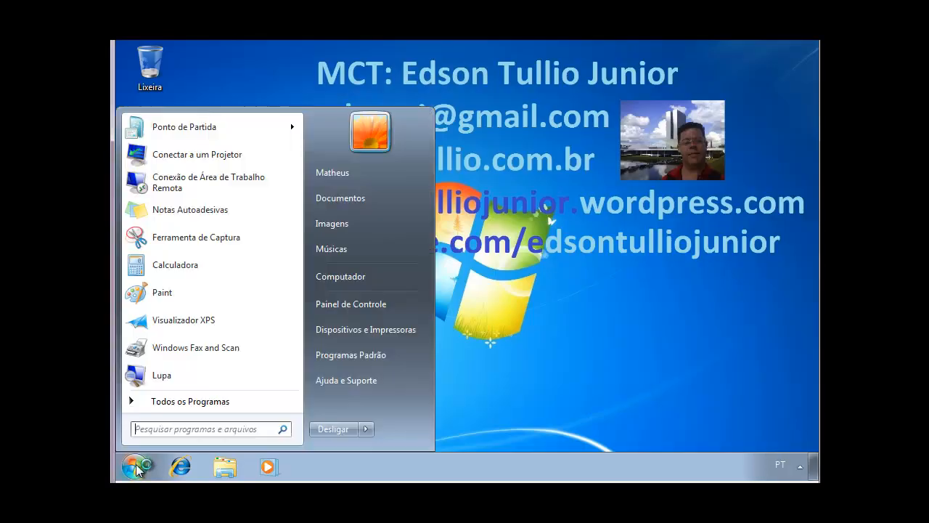
type("w")
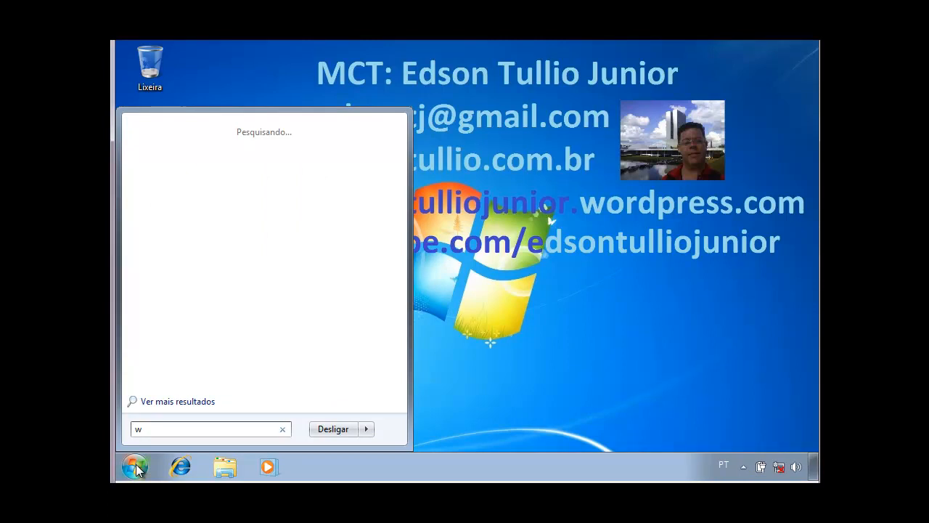
type("ordpad")
key("Return")
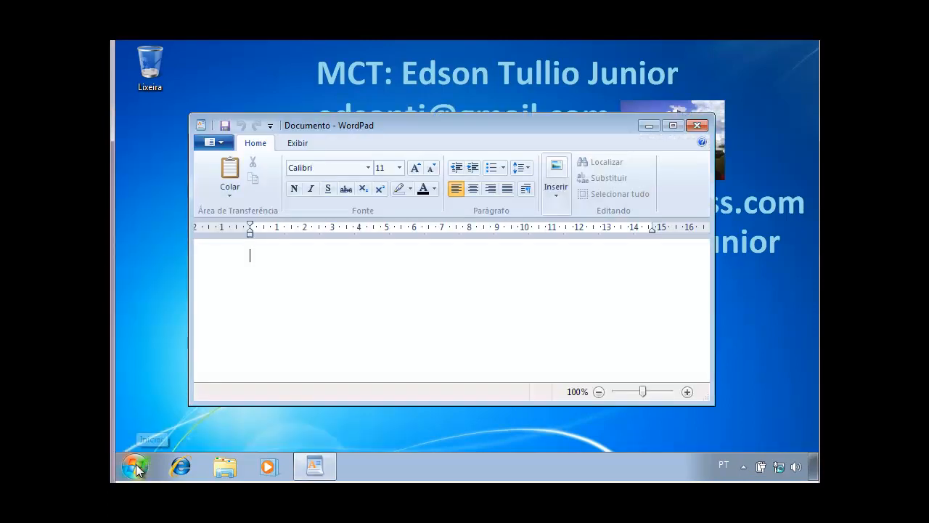
Enter the test text fadfadfsa in the document, then close WordPad without saving.
type("fadfadfsa")
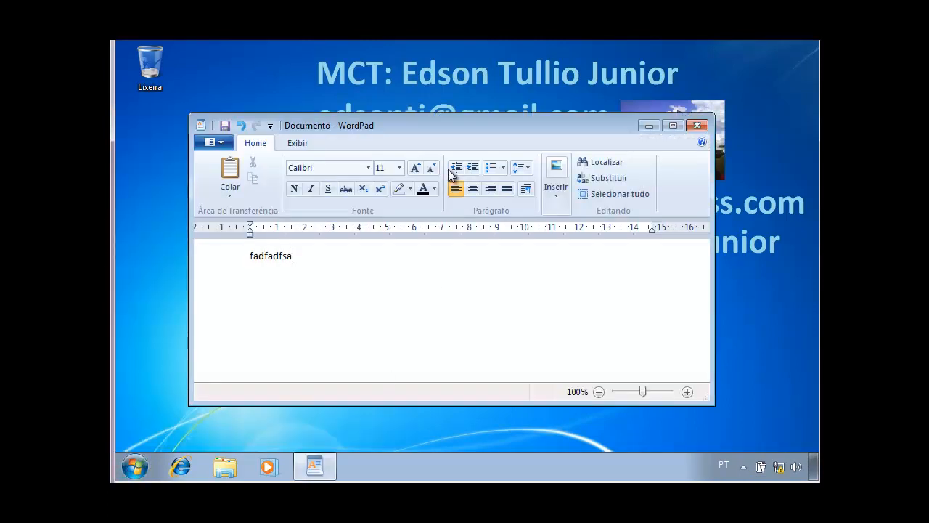
left_click(695, 126)
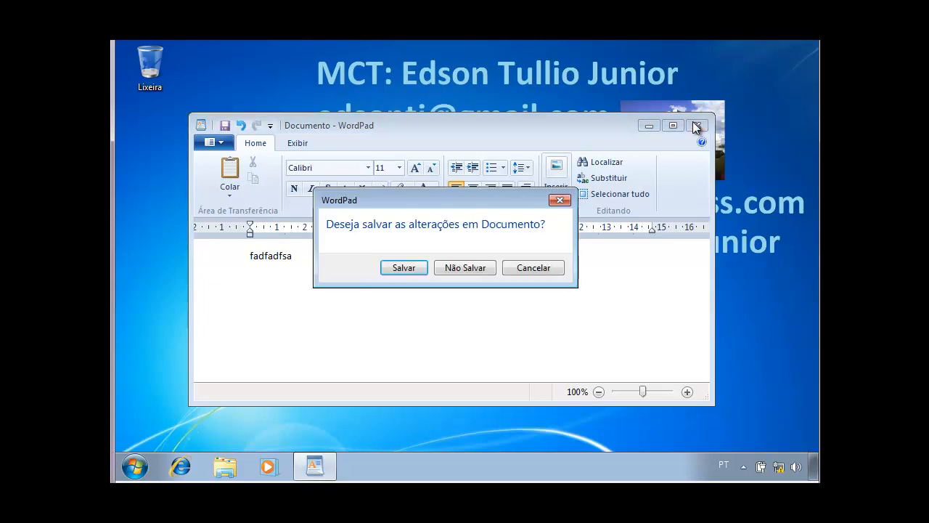
left_click(479, 267)
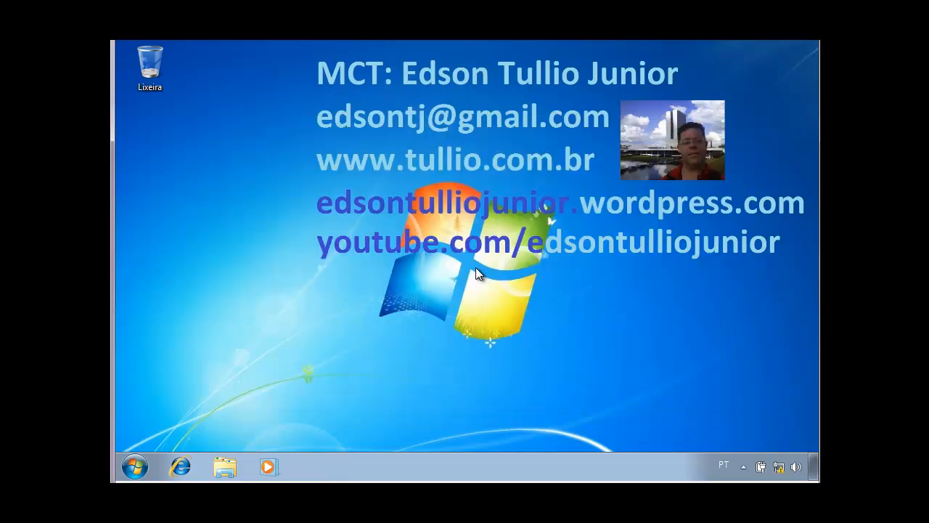
Log off the Windows 7 session from the Start menu.
left_click(135, 466)
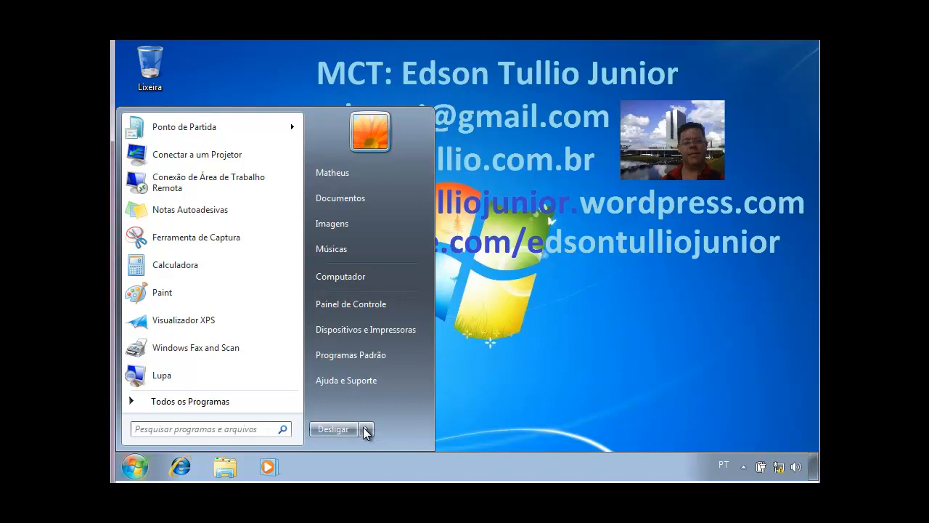
mouse_move(365, 431)
left_click(404, 389)
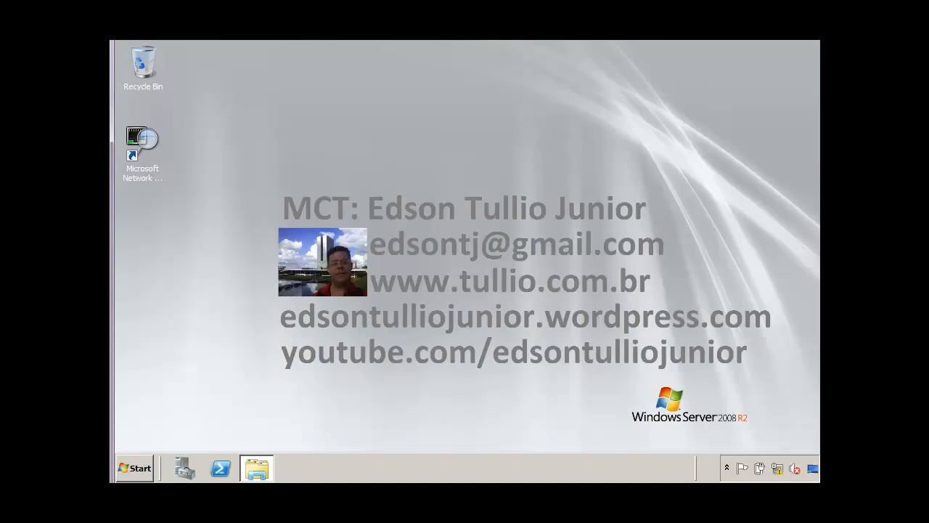
On the server, launch the Group Policy Management console by running gpmc.msc from the Start search.
mouse_move(164, 468)
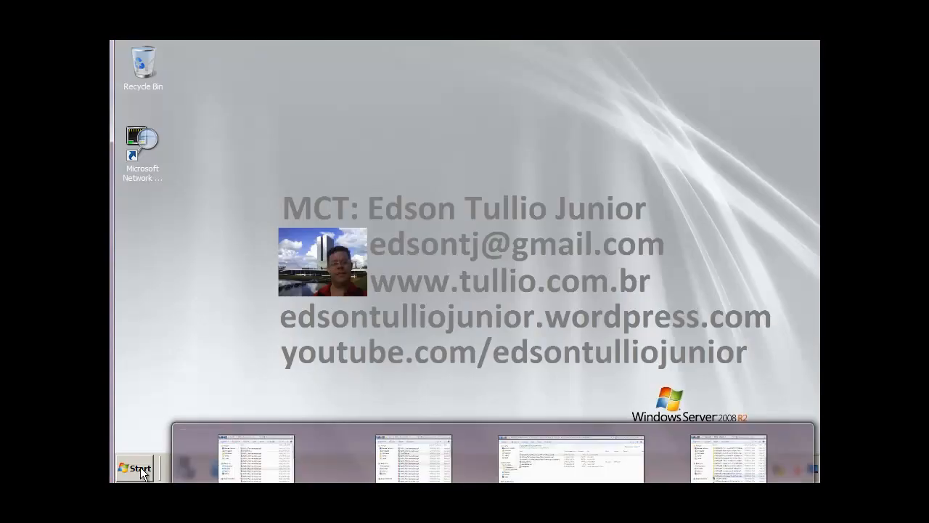
left_click(134, 468)
type("g")
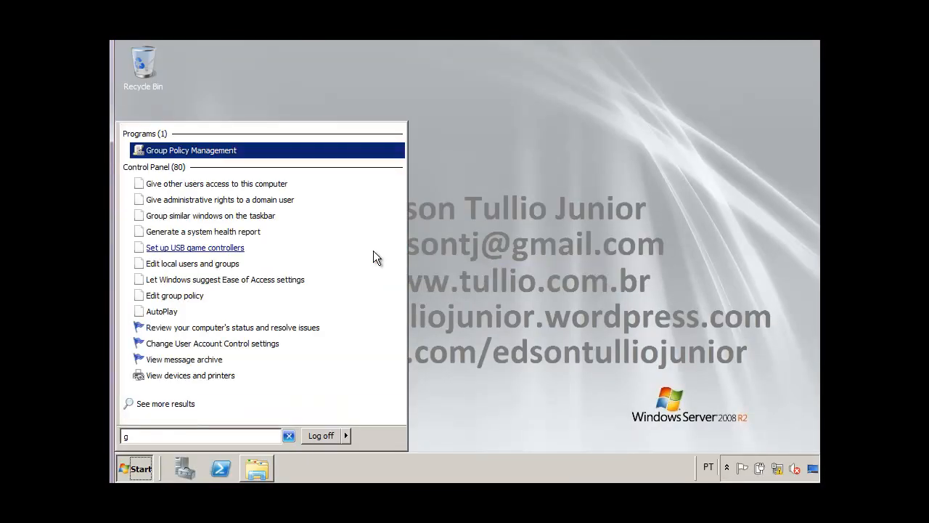
type("pmc.msc")
key("Return")
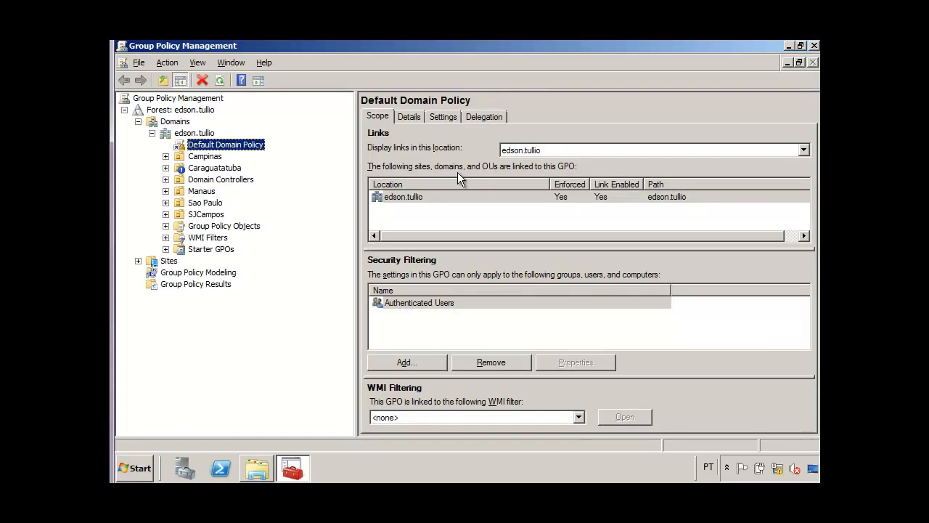
Create a new GPO named bloqueia wordpad in the edson.tullio domain and link it there.
left_click(206, 135)
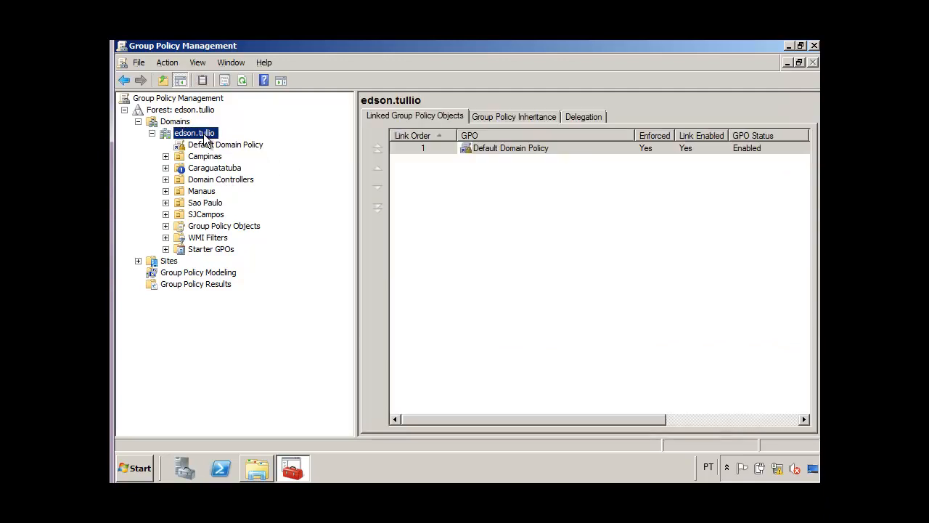
right_click(207, 138)
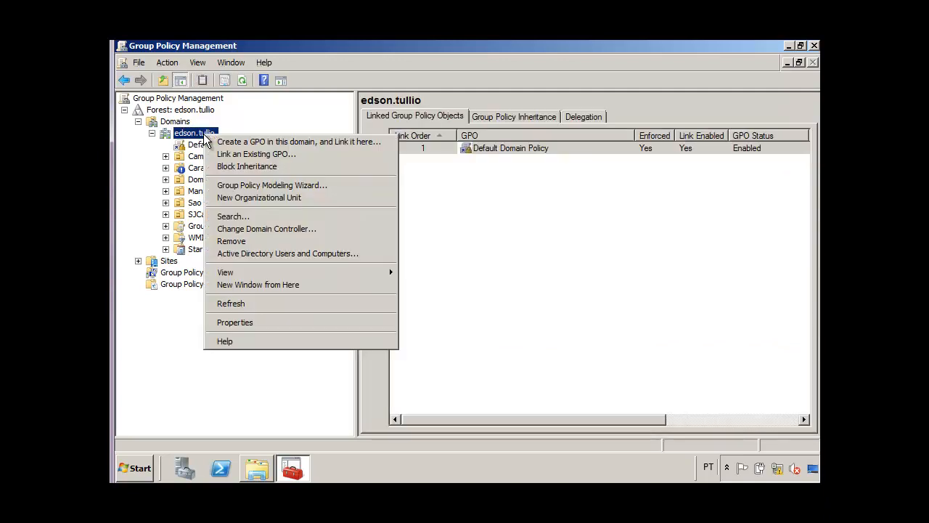
left_click(246, 143)
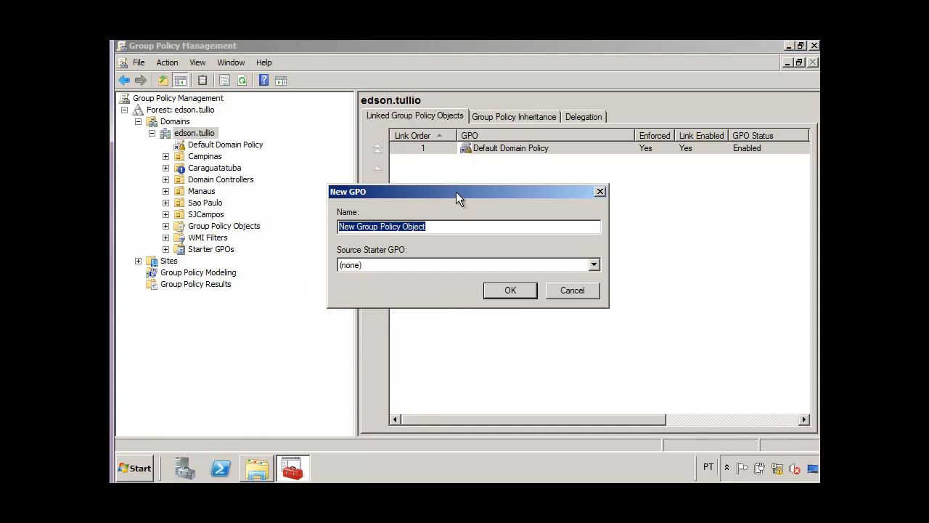
type("bloqueia wor")
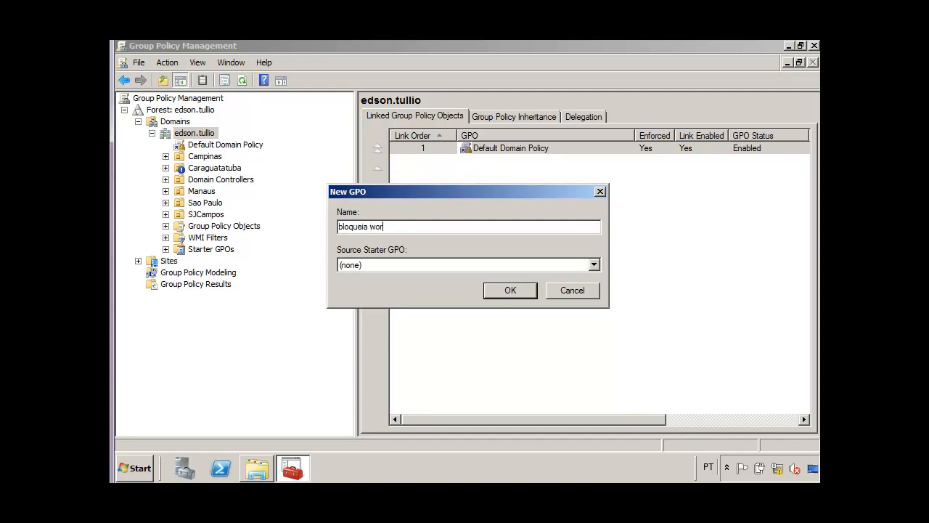
type("dpad")
key("Return")
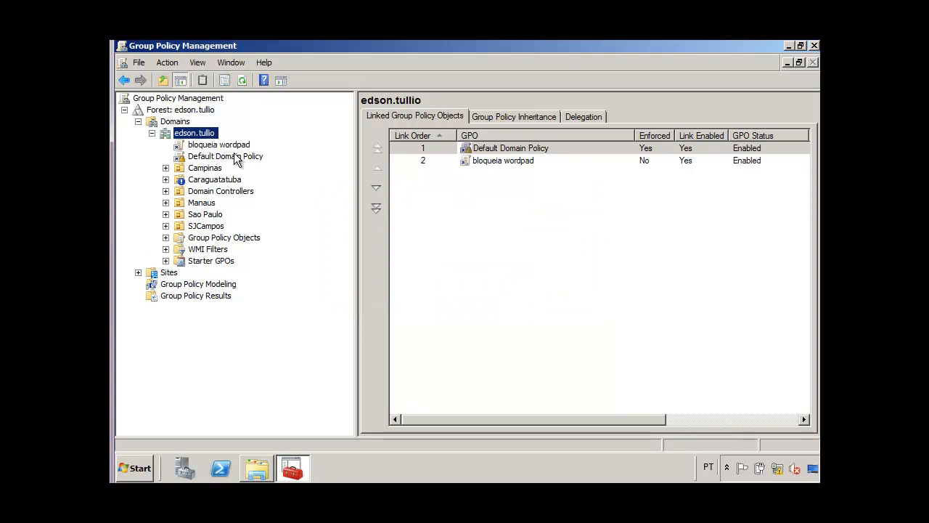
Move the bloqueia wordpad link up to link order 1 in the domain's linked GPO list.
left_click(484, 161)
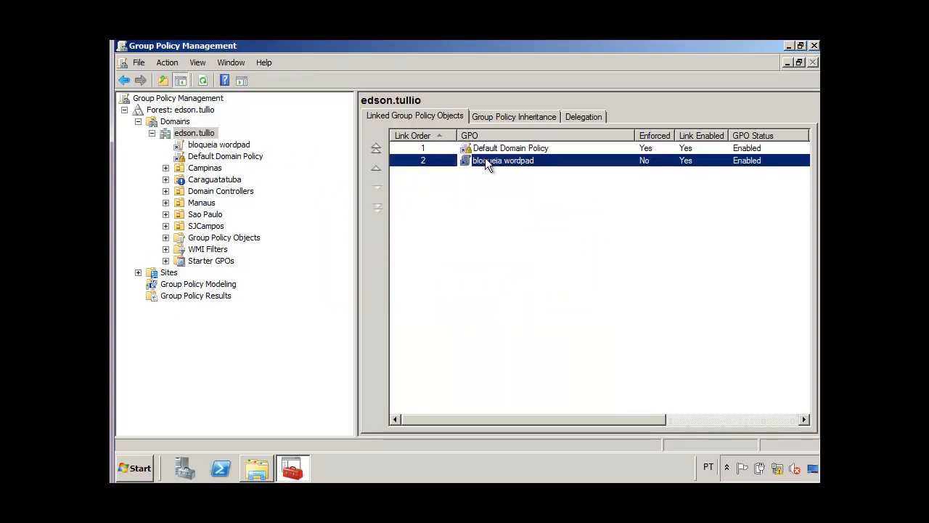
left_click(377, 168)
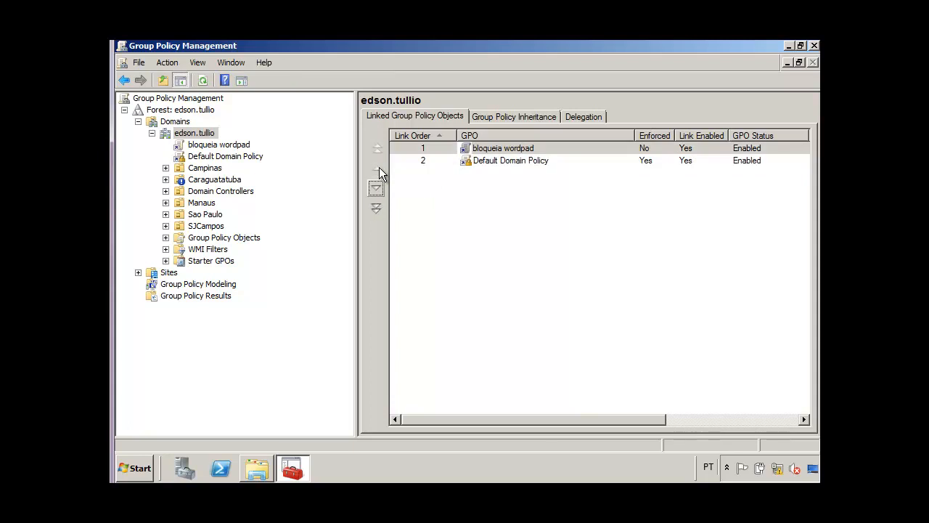
Open the bloqueia wordpad GPO for editing and maximize the Group Policy Management Editor window.
left_click(236, 146)
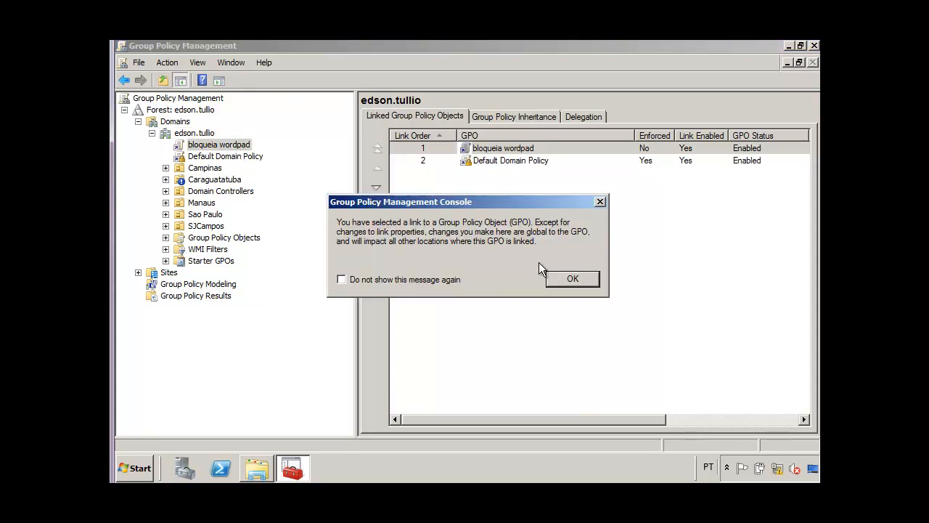
left_click(555, 278)
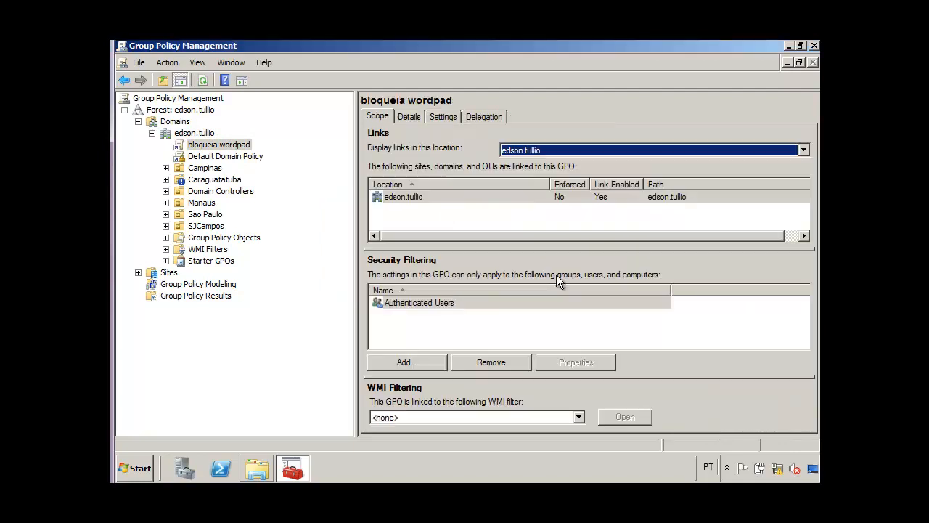
right_click(242, 146)
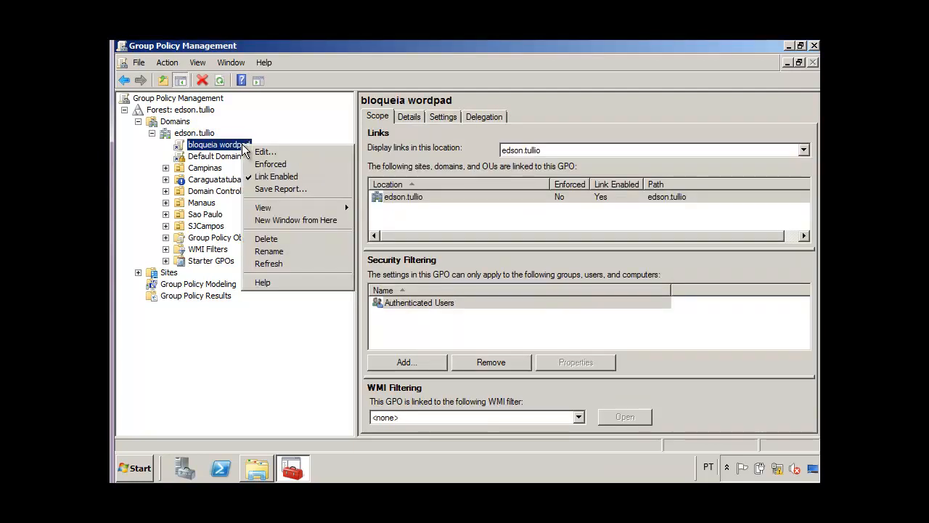
left_click(254, 152)
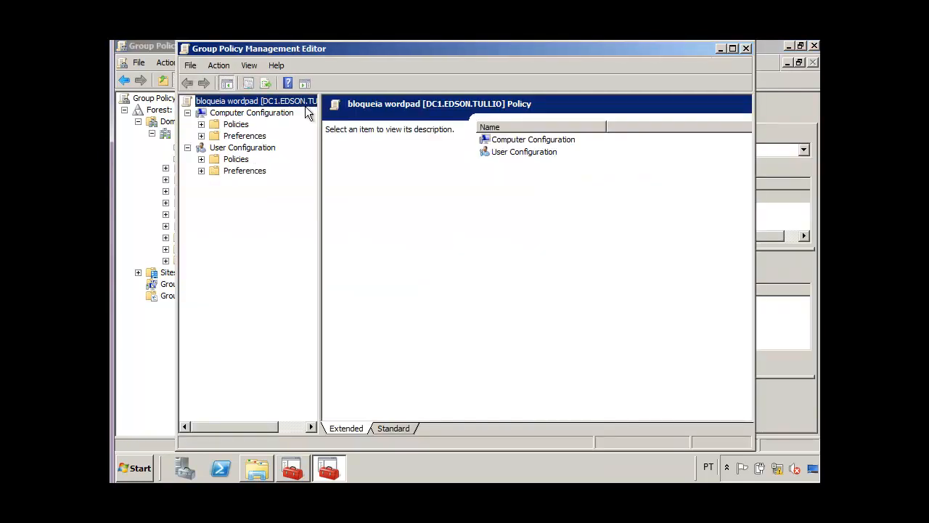
double_click(388, 48)
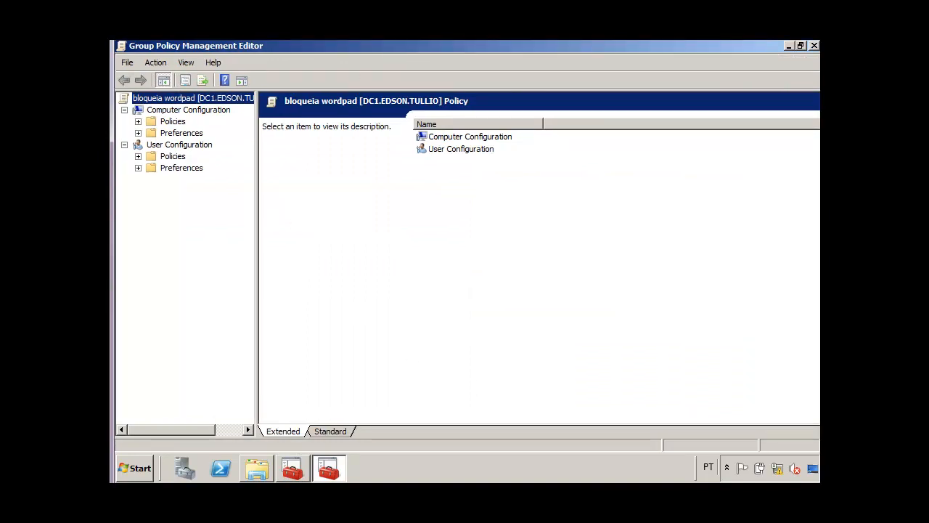
left_click_drag(257, 217, 323, 218)
Expand Computer Configuration > Policies > Windows Settings > Security Settings > Application Control Policies and select AppLocker.
left_click(173, 121)
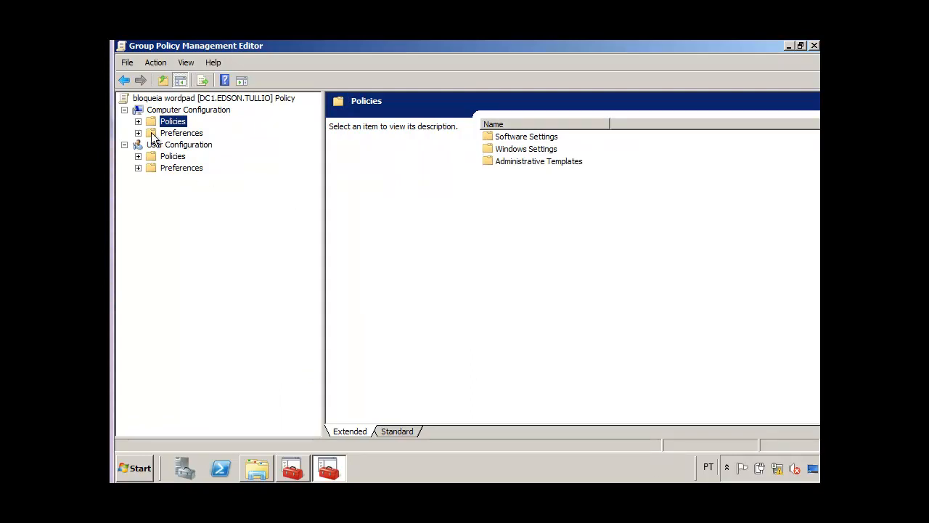
left_click(138, 121)
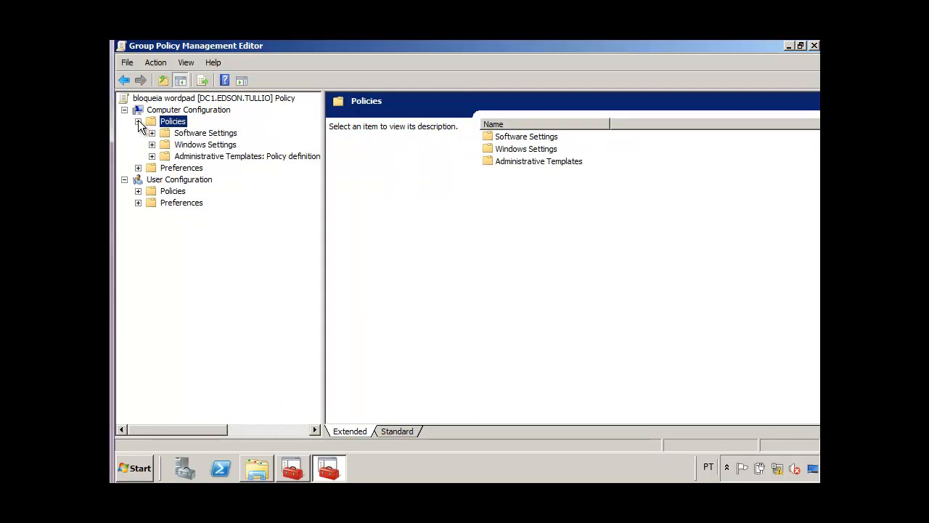
left_click(152, 145)
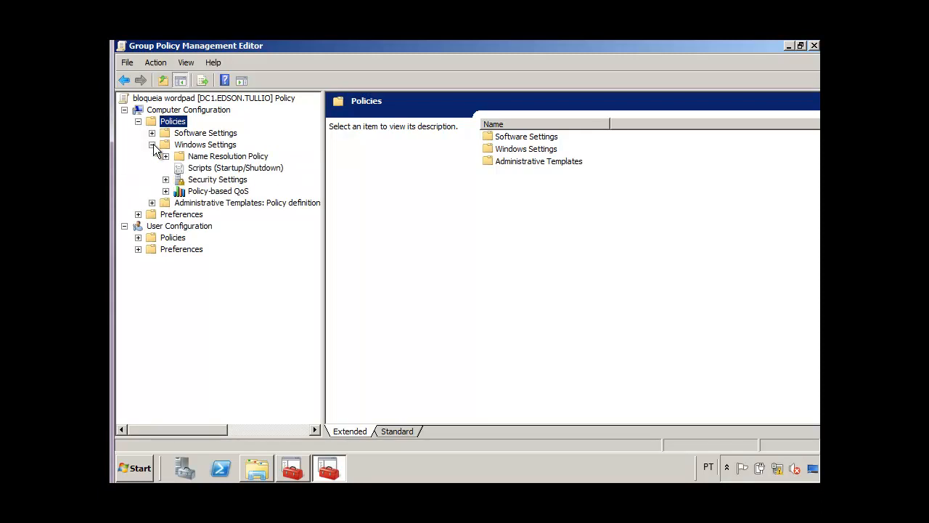
left_click(166, 180)
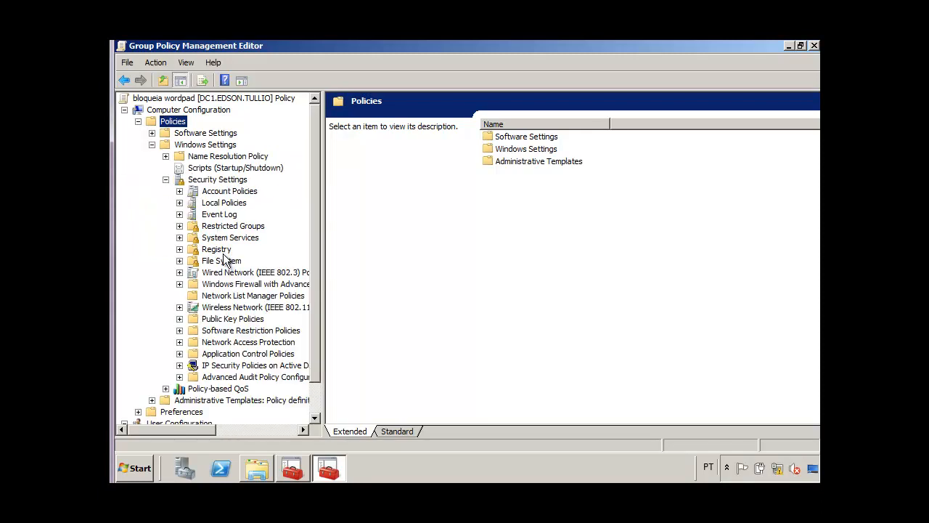
left_click(230, 355)
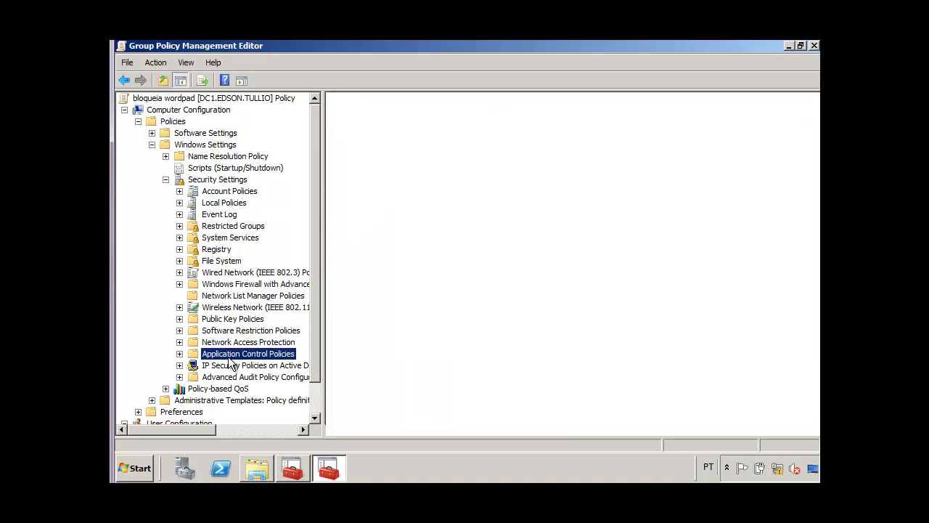
left_click(180, 354)
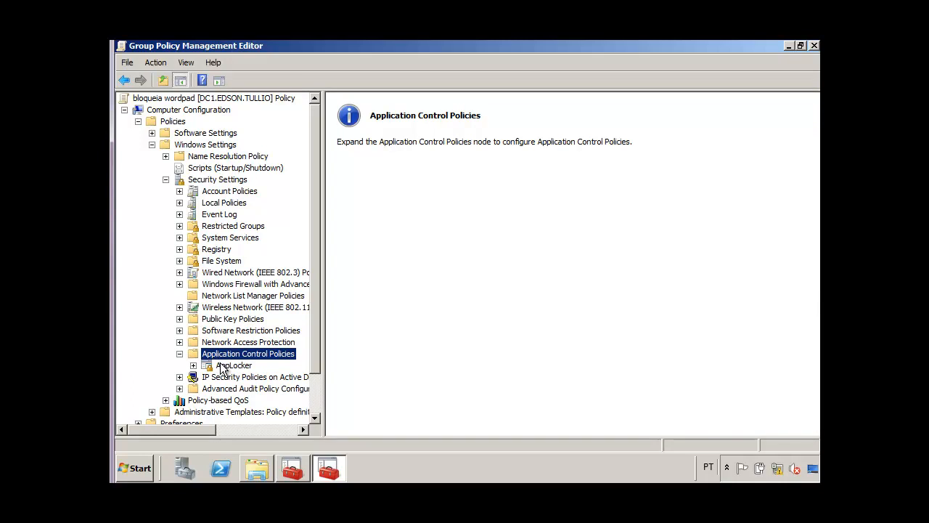
left_click(221, 365)
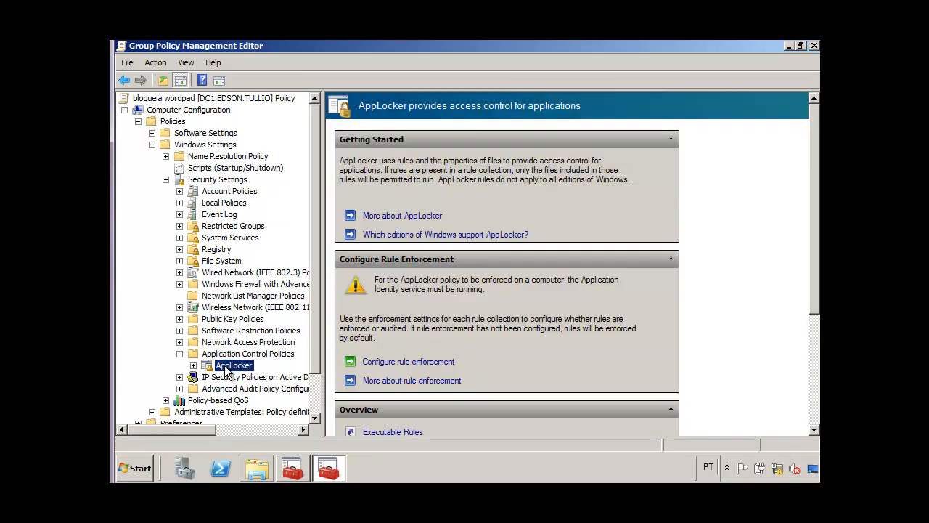
Open the Executable Rules collection under AppLocker and start the Create New Rule wizard.
left_click_drag(814, 208, 816, 255)
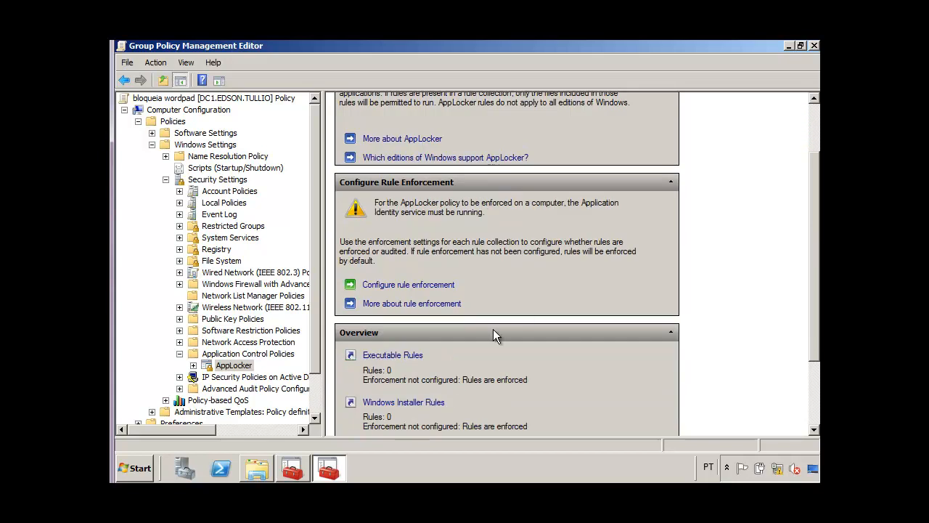
left_click(410, 355)
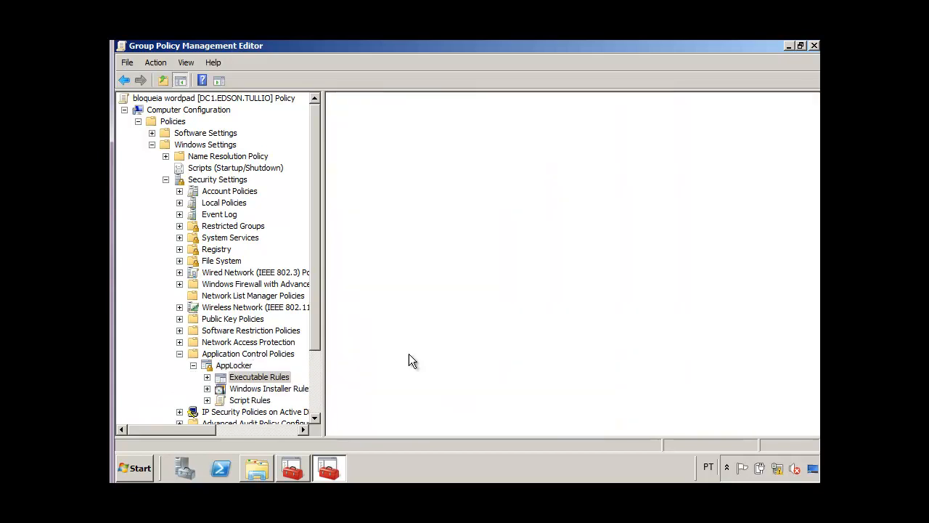
right_click(385, 249)
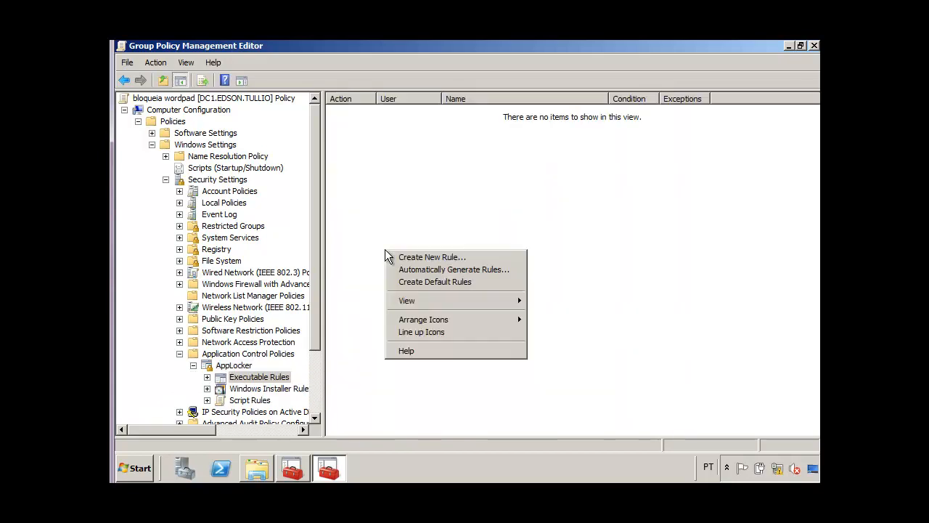
left_click(409, 259)
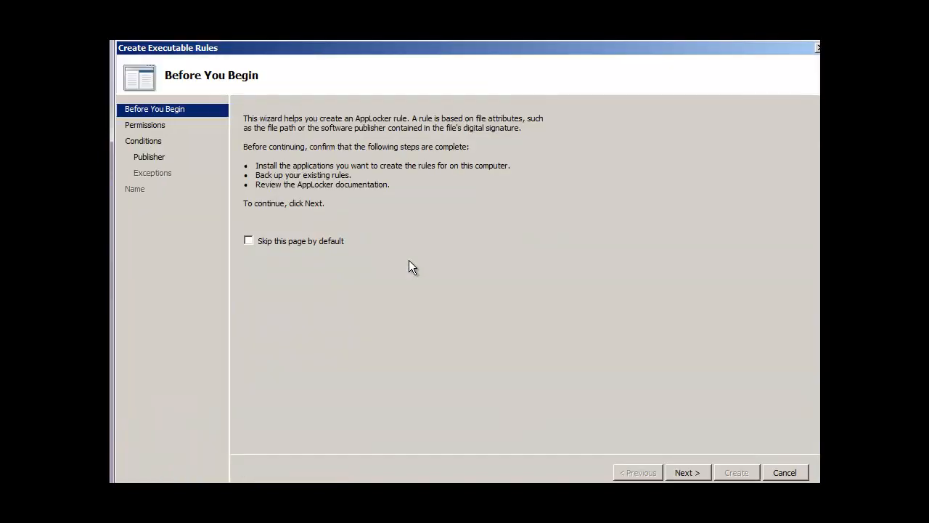
left_click(688, 472)
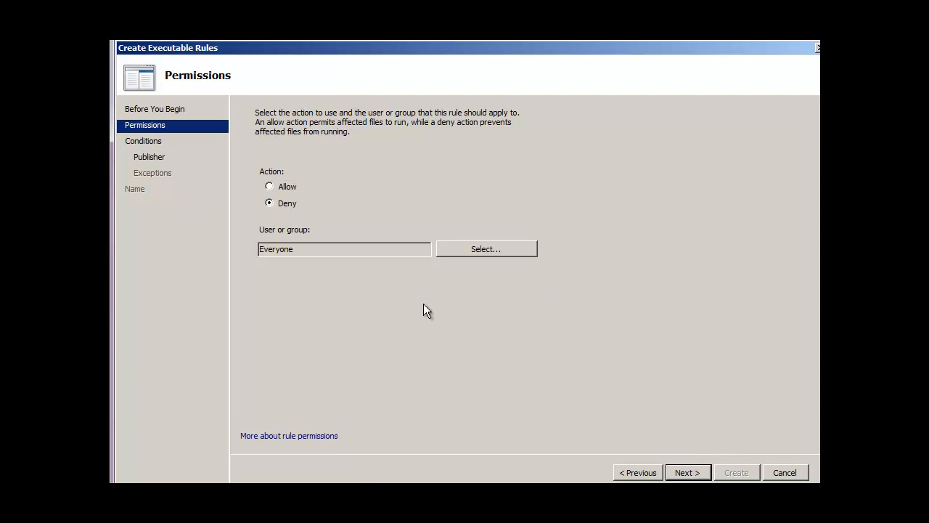
Set the rule's action to Deny for the Everyone group.
left_click(506, 249)
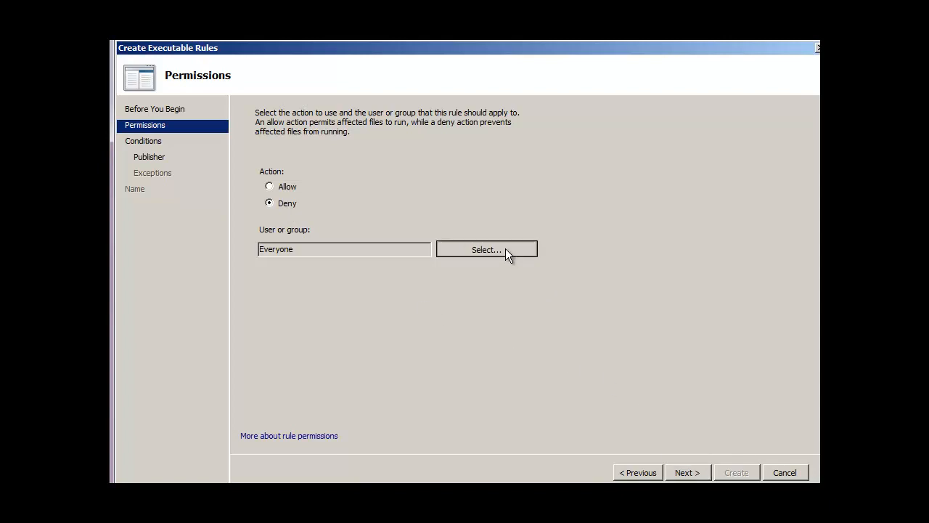
left_click(408, 215)
left_click(680, 470)
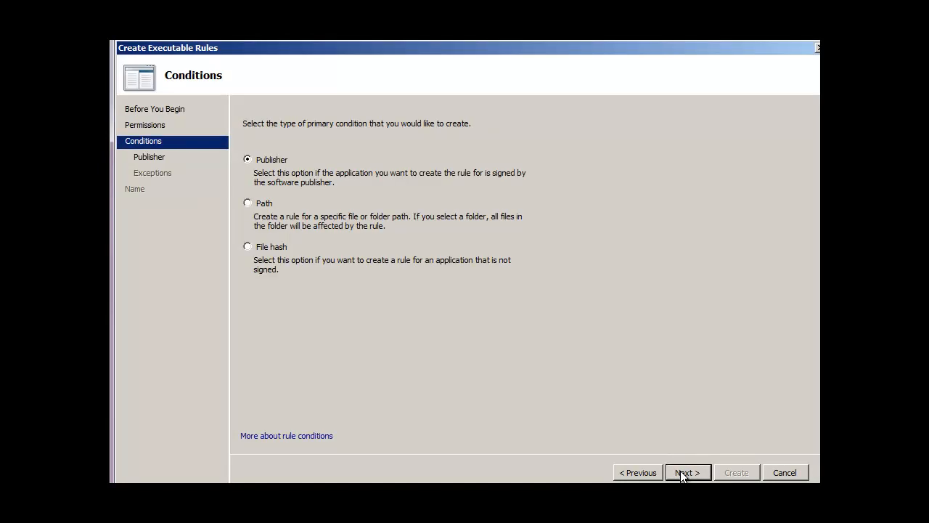
Choose a Path condition and enter C:\Program Files\Windows NT\Accessories\wordpad.exe as the file path.
left_click(248, 205)
left_click(680, 472)
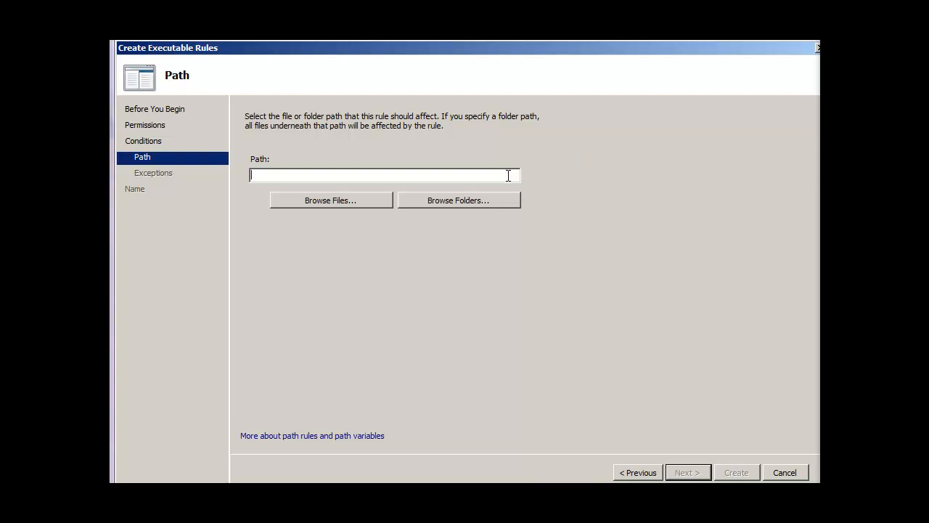
type("C:\\Program Files\\Windows NT\\Accessories\\wordpad.exe")
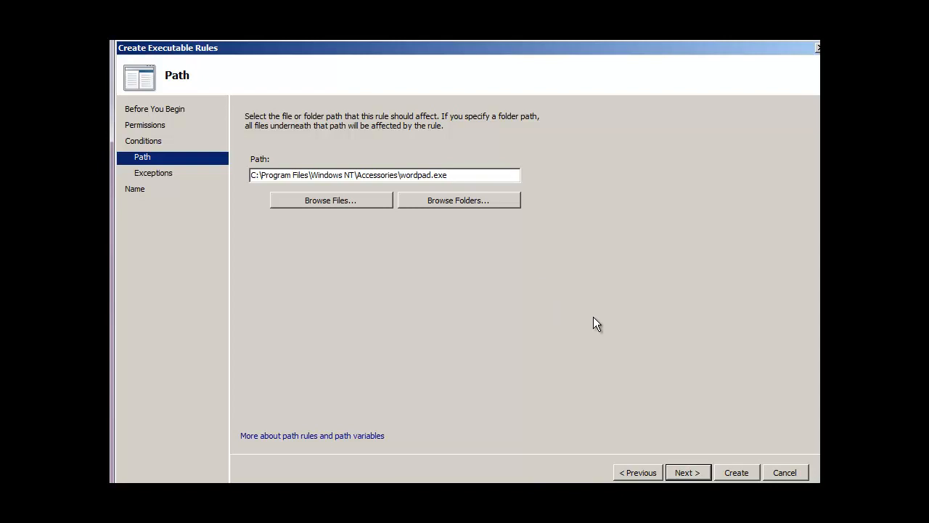
left_click(682, 472)
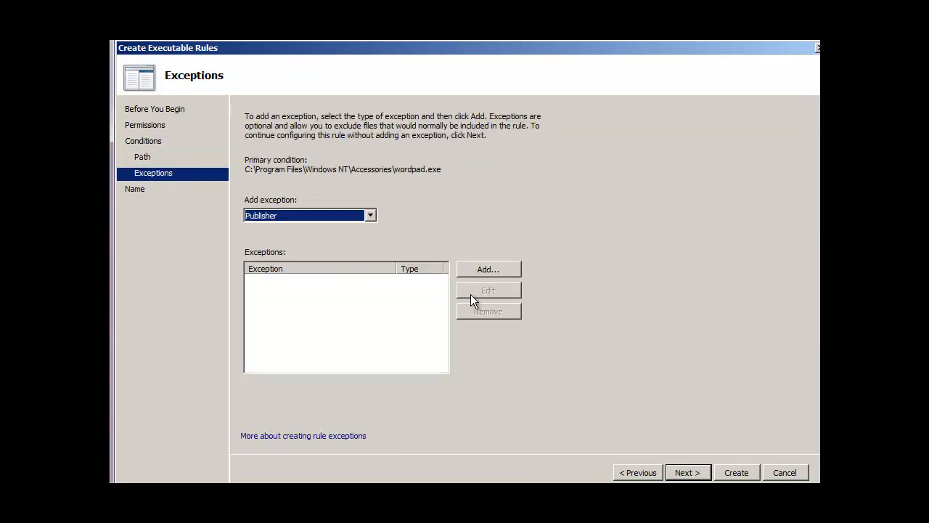
Skip adding any exception and create the rule with its default name.
left_click(370, 215)
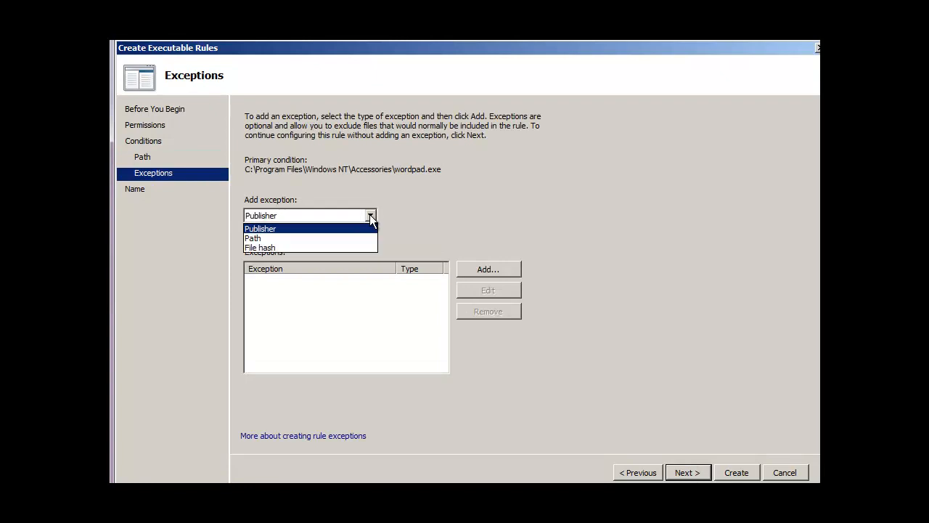
left_click(446, 214)
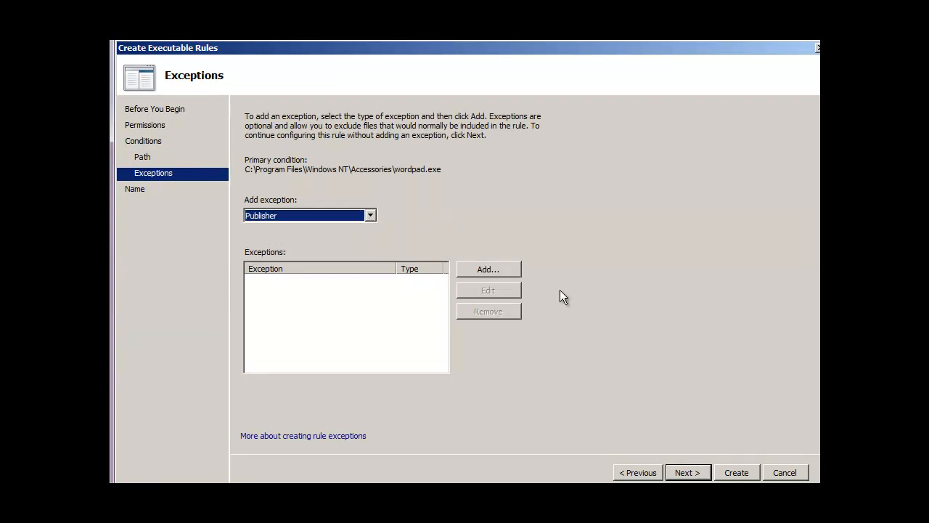
left_click(690, 469)
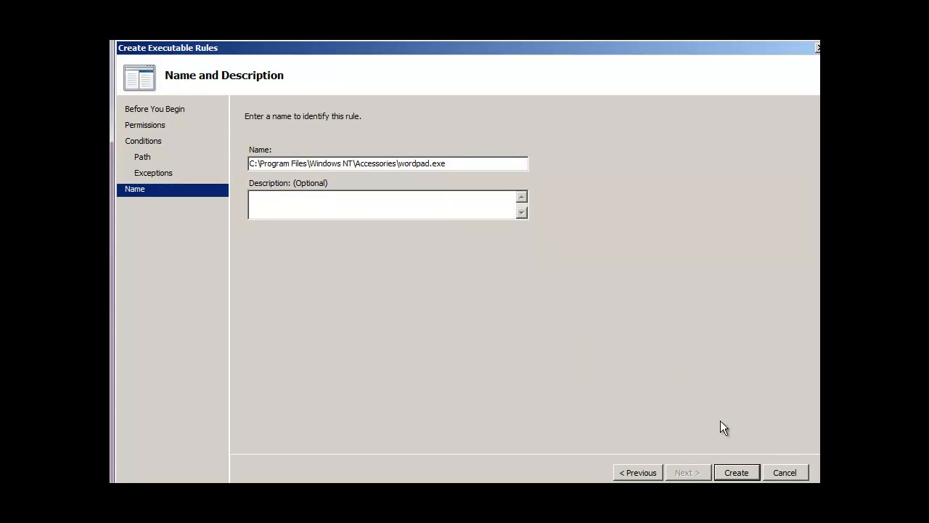
left_click(733, 468)
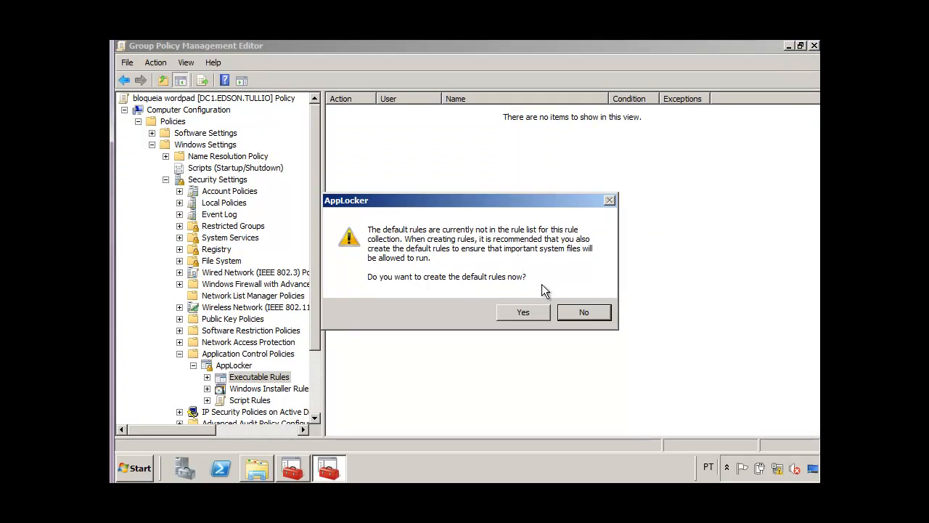
Accept creating the default executable rules, then widen the rule list columns and select the WordPad deny rule.
left_click(523, 314)
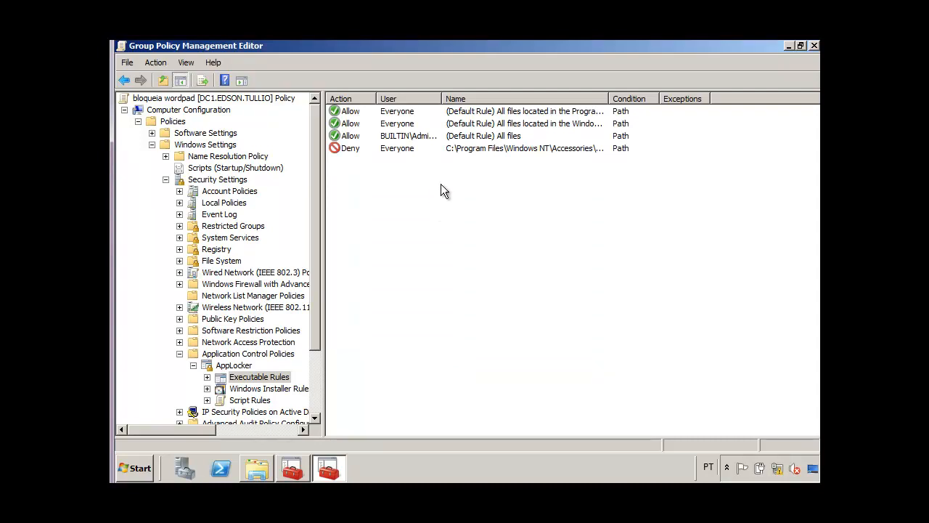
double_click(442, 99)
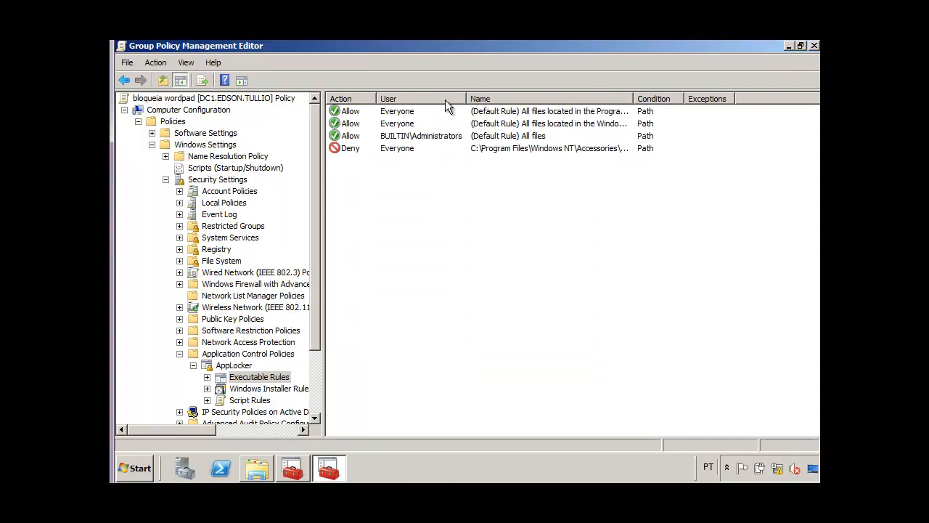
left_click(351, 148)
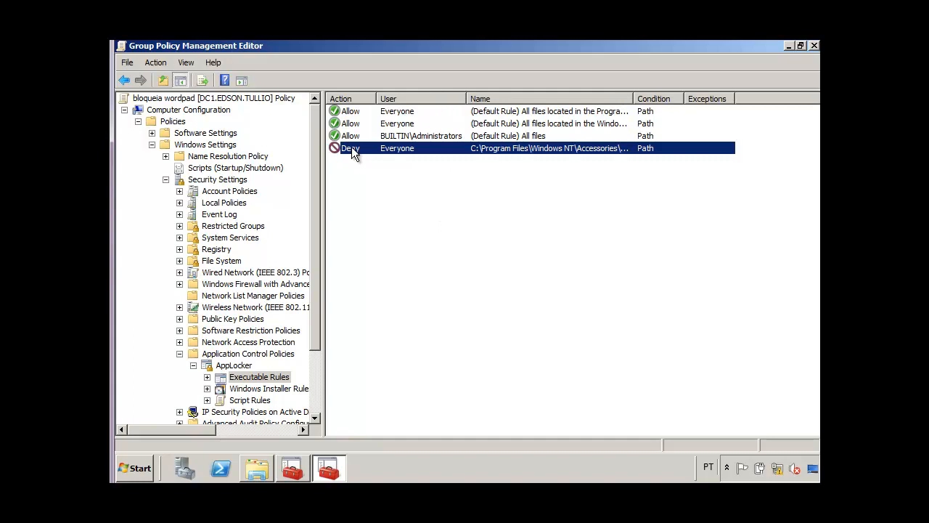
double_click(630, 98)
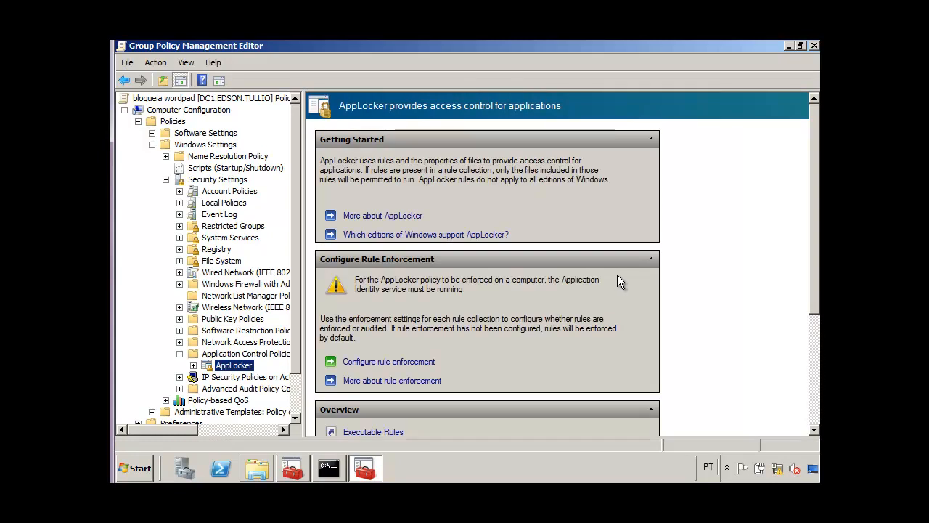
Configure rule enforcement so executable rules are Configured with Enforce rules.
left_click(403, 363)
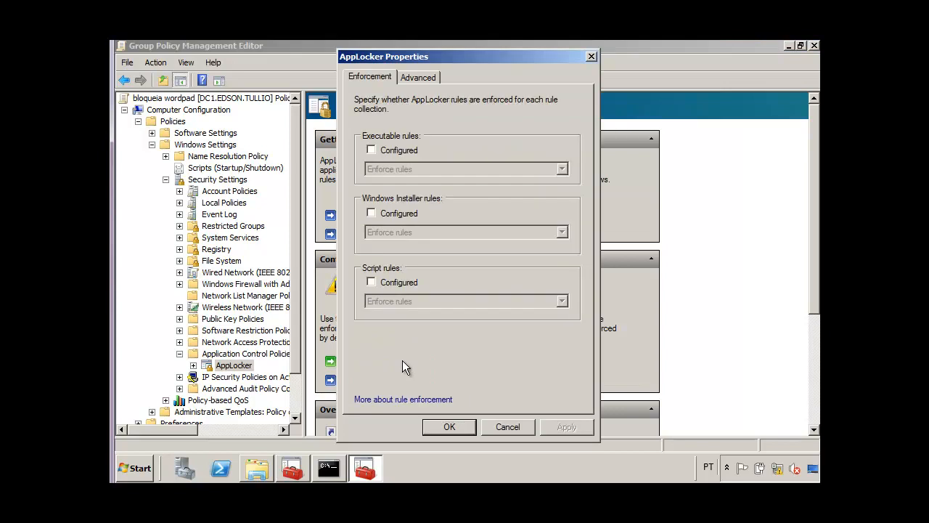
left_click(372, 150)
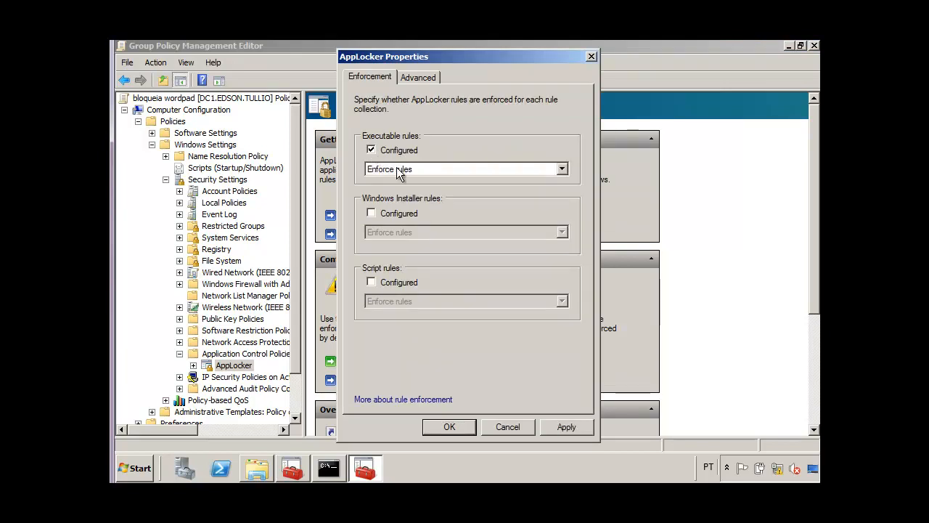
left_click(398, 170)
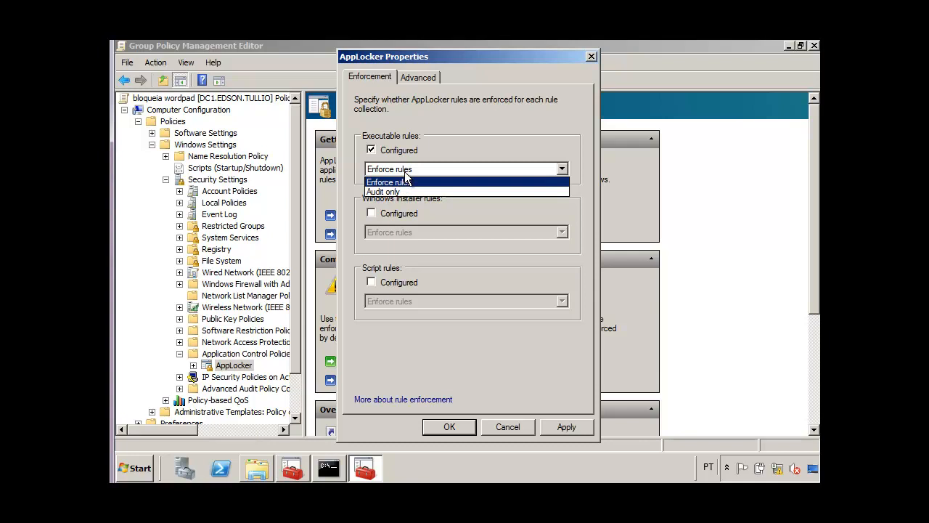
left_click(428, 155)
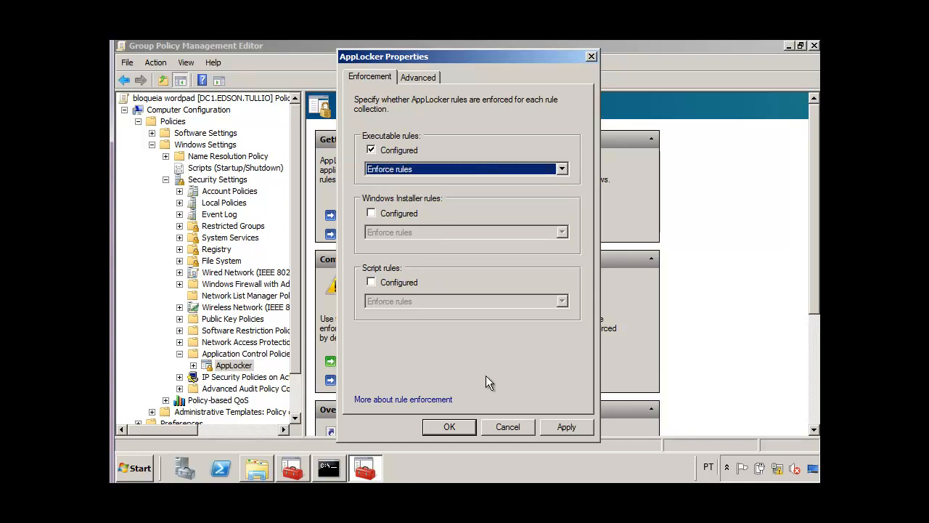
left_click(564, 421)
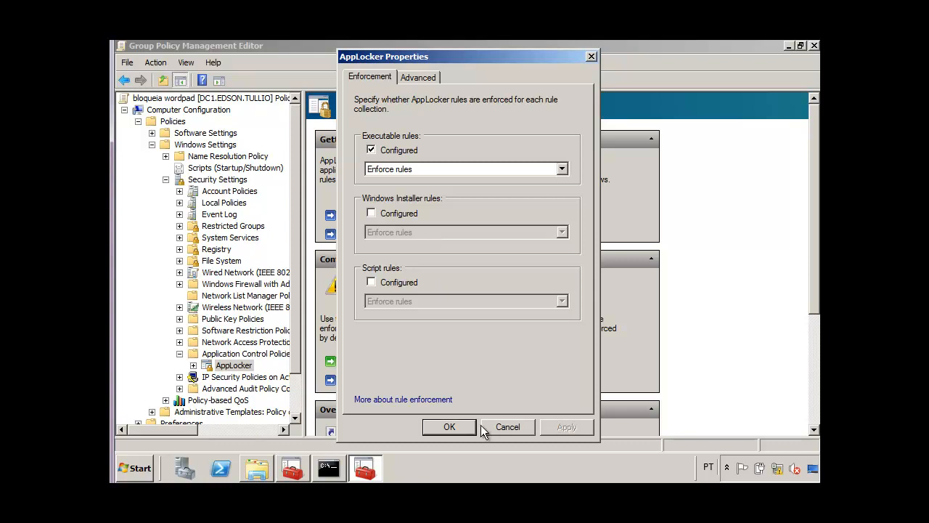
left_click(455, 427)
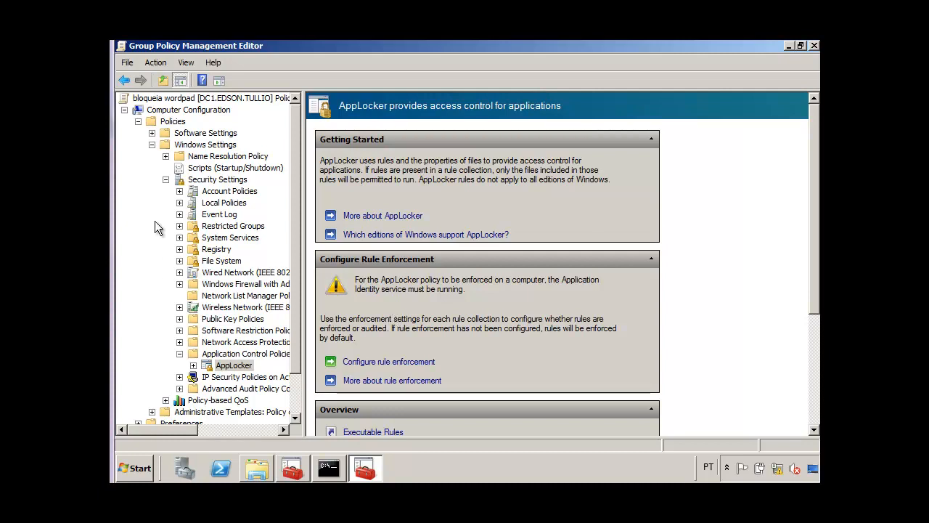
Define the Application Identity service in System Services with Automatic startup mode.
left_click(165, 179)
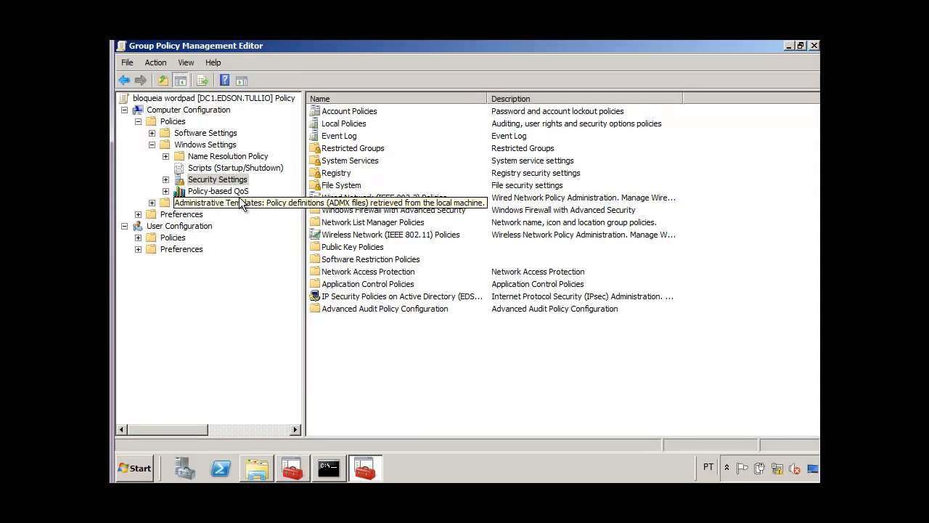
double_click(331, 162)
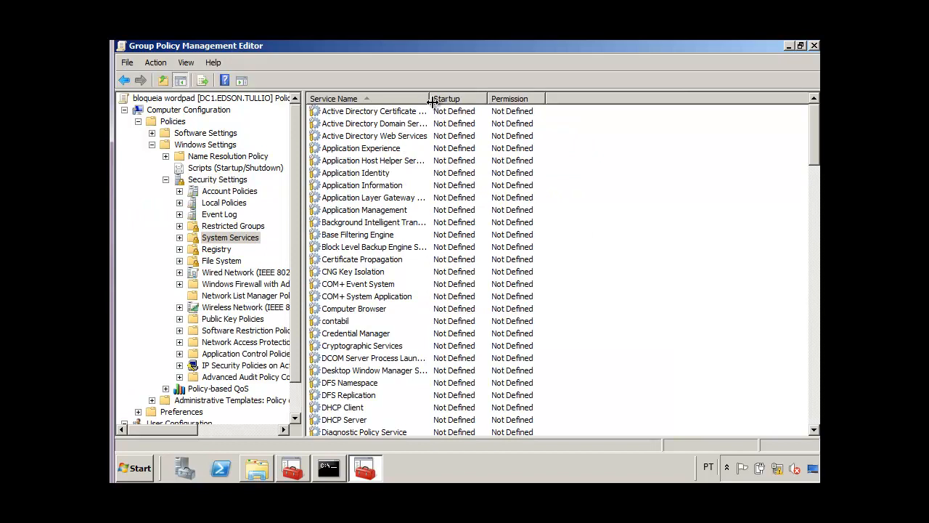
left_click_drag(431, 99, 472, 99)
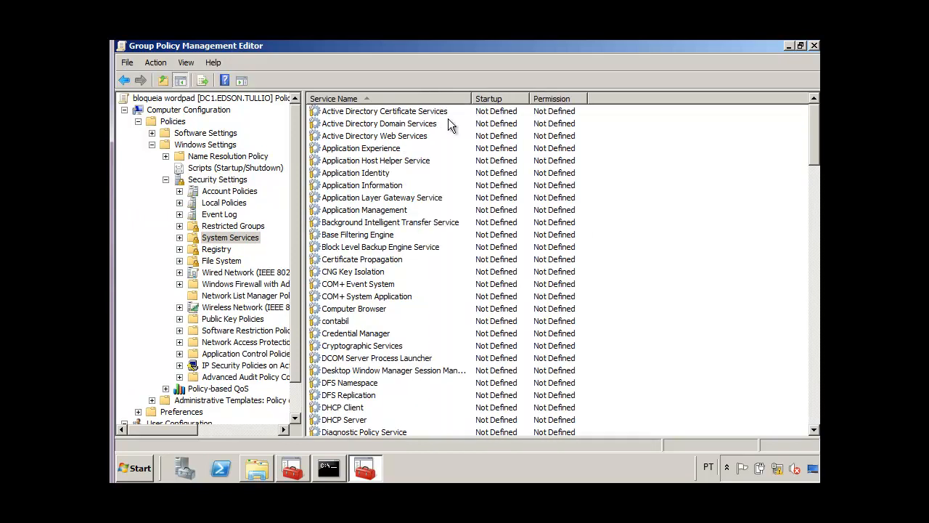
double_click(381, 178)
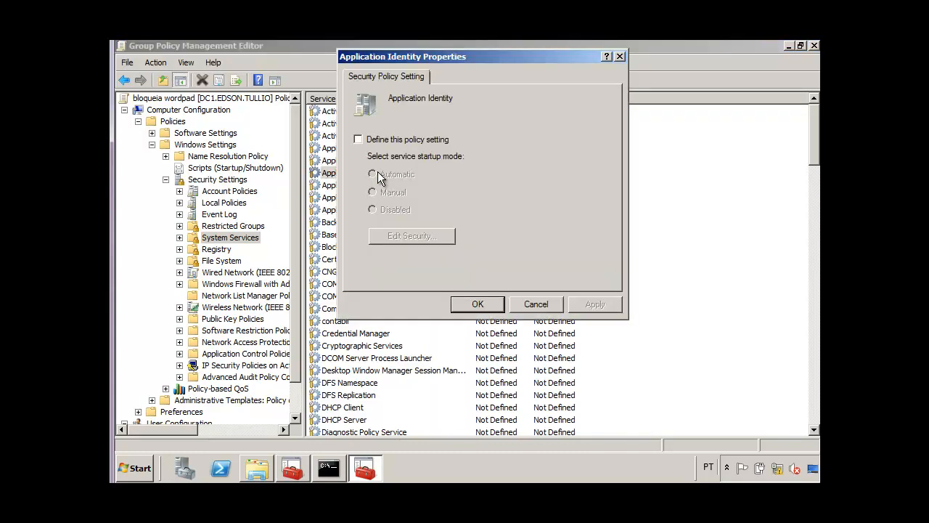
left_click(404, 141)
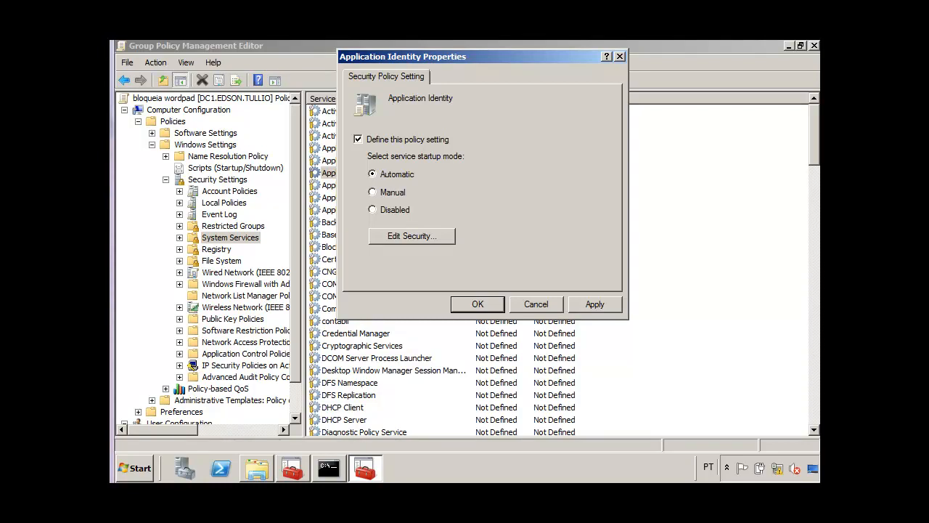
key("Return")
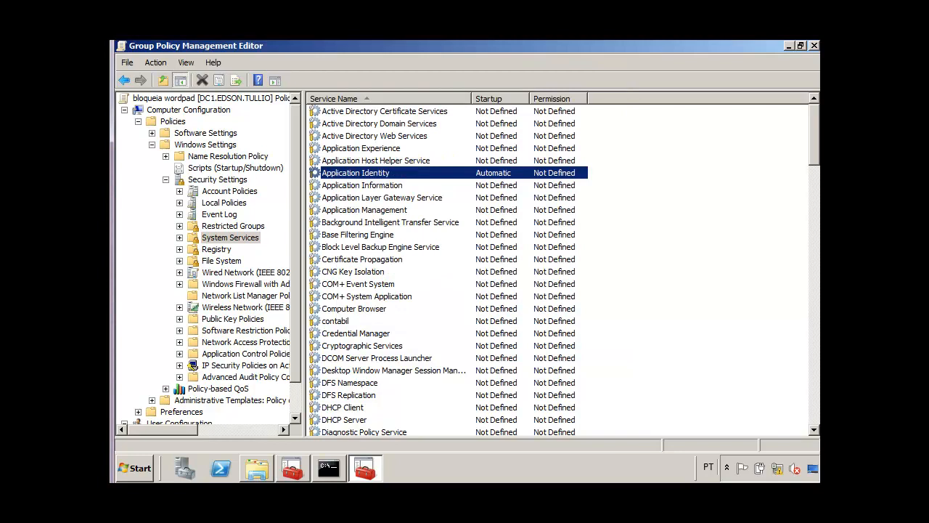
Close the Group Policy Management Editor and leave the management console.
key("alt+F4")
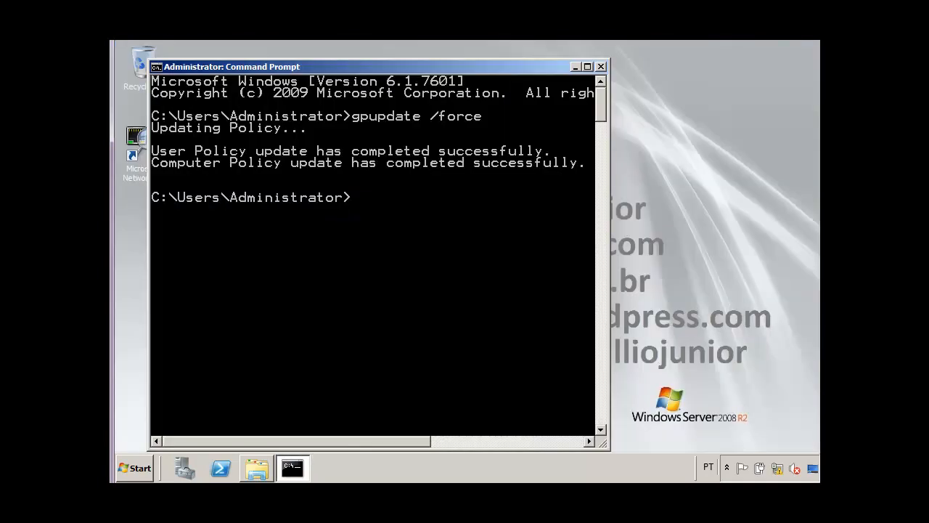
left_click(425, 244)
key("Up")
key("Return")
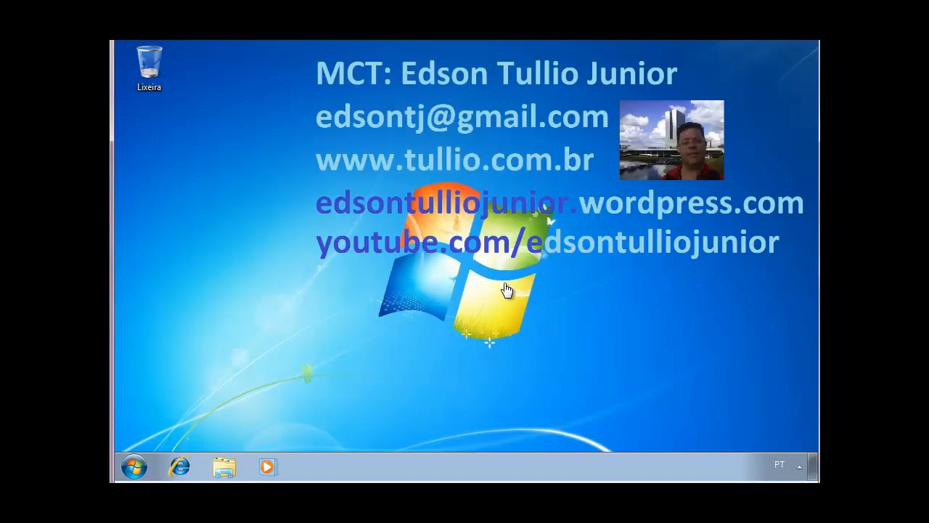
Open a command prompt on the Windows 7 client by searching cmd from the Start menu.
left_click(134, 469)
type("gp")
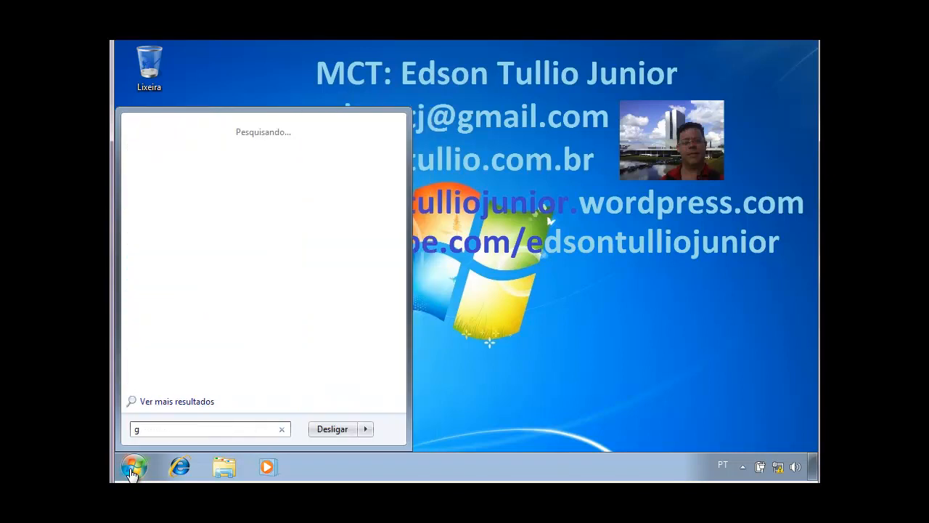
key("BackSpace")
key("BackSpace")
type("cmd")
key("Return")
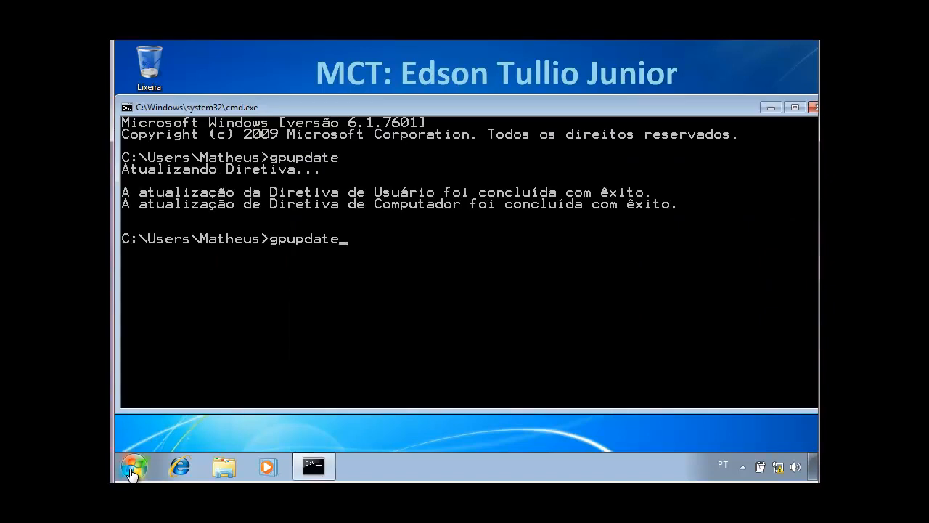
Run gpupdate /force to refresh group policy on the client.
type("/force")
key("Return")
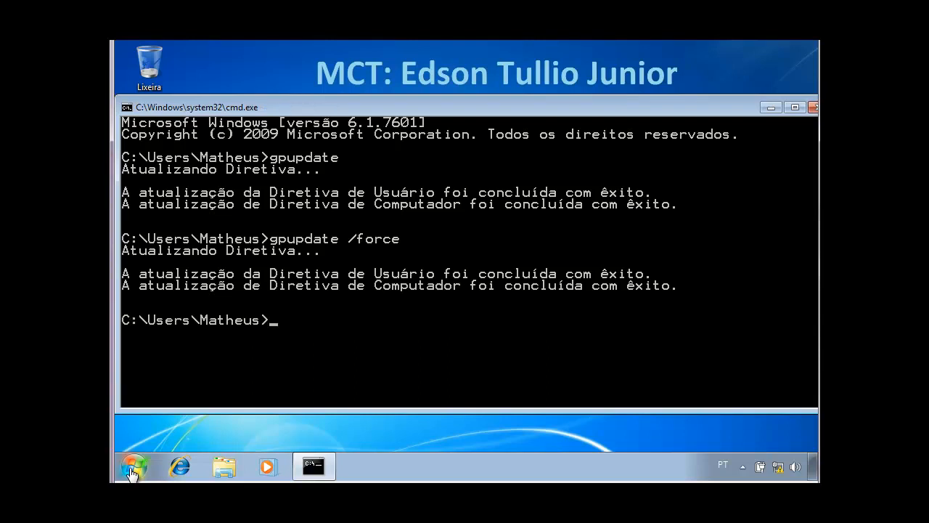
Try to run wordpad from the command prompt.
type("wordpad")
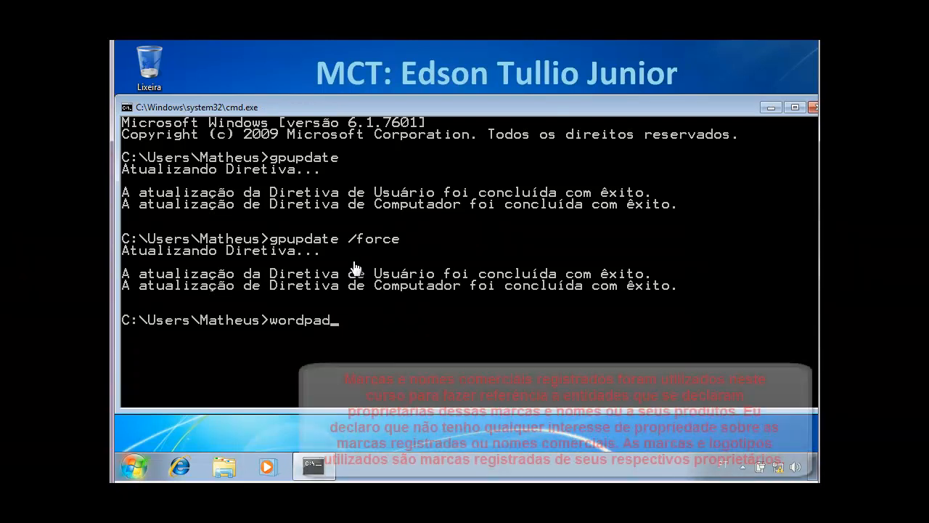
key("Return")
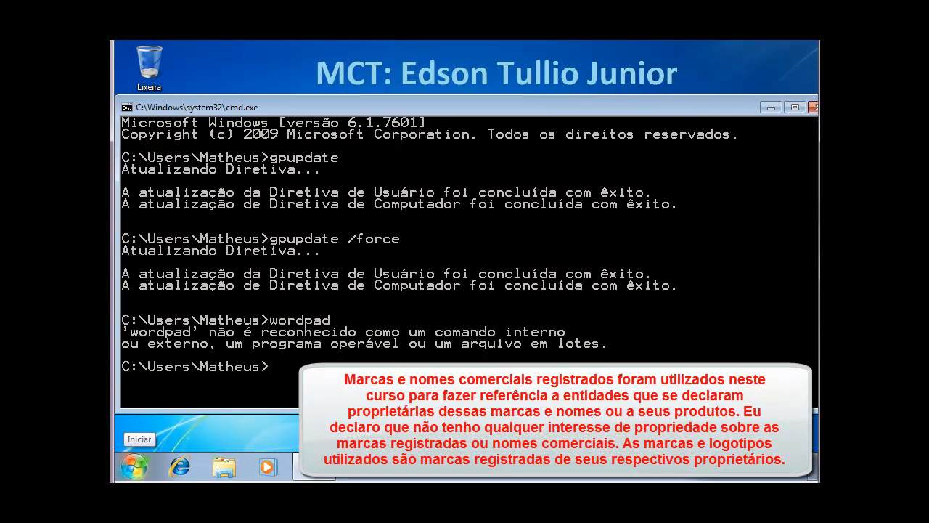
Try to launch WordPad through the Start menu search, dismiss the group policy block message, and close the command prompt.
left_click(134, 465)
type("wordpad")
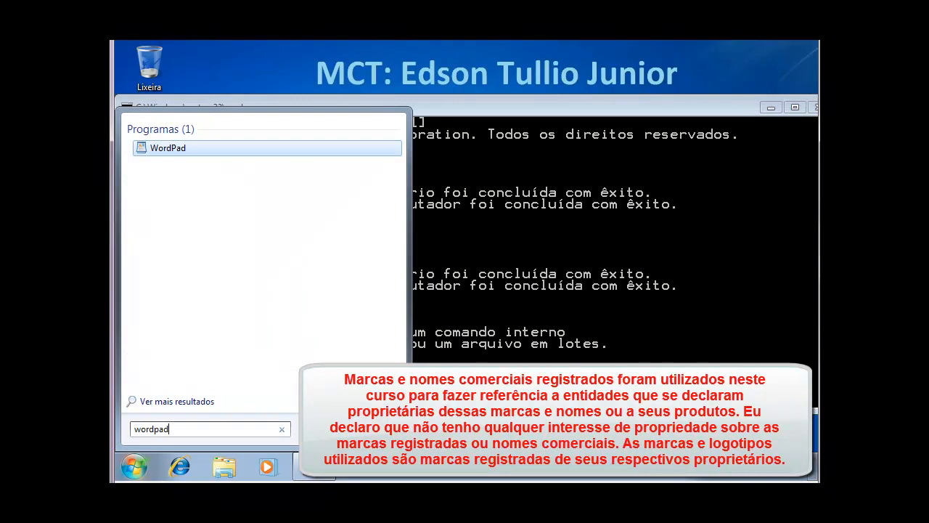
key("Return")
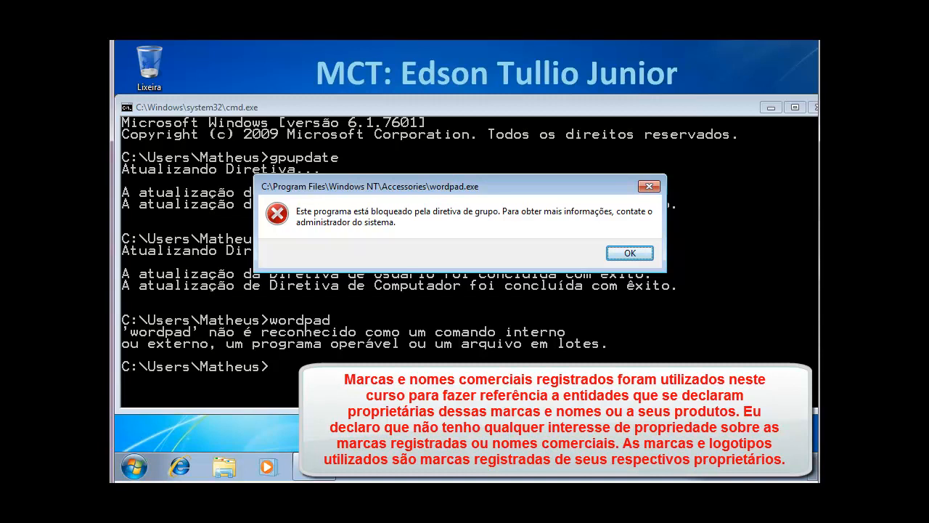
key("Return")
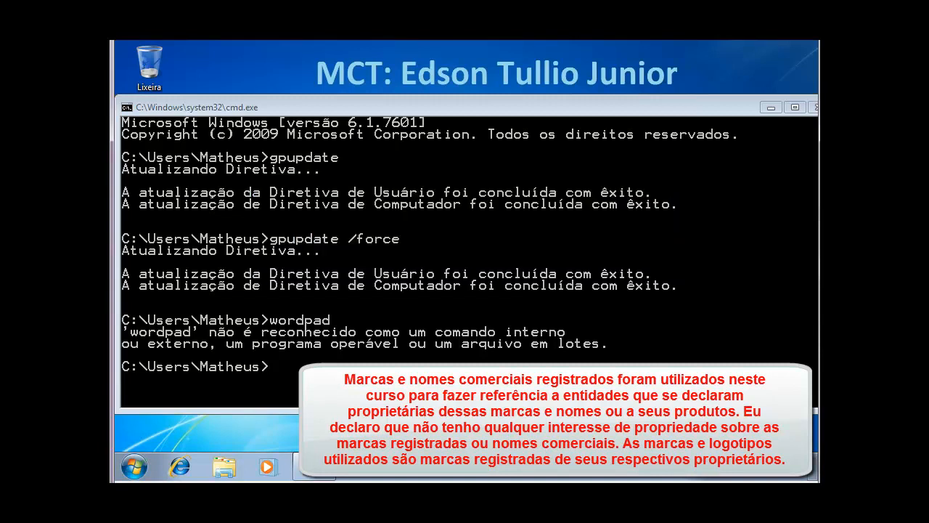
left_click(771, 107)
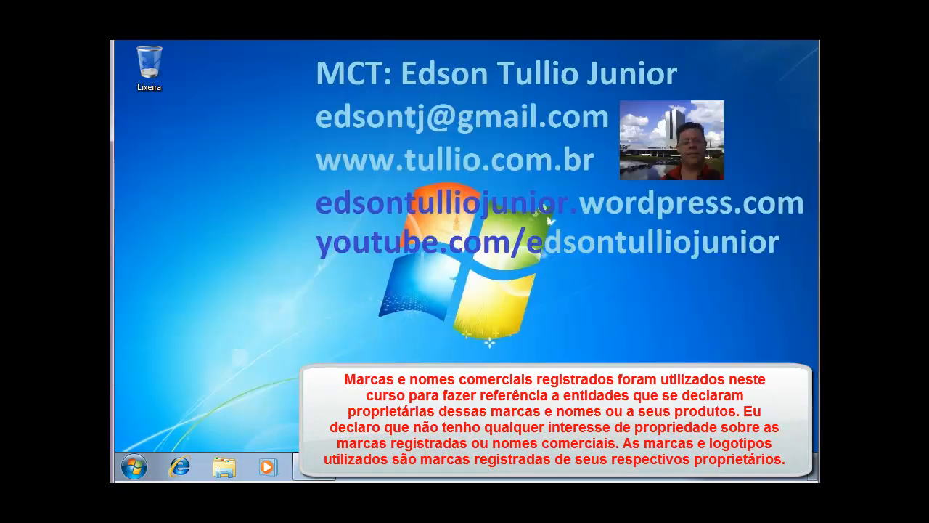